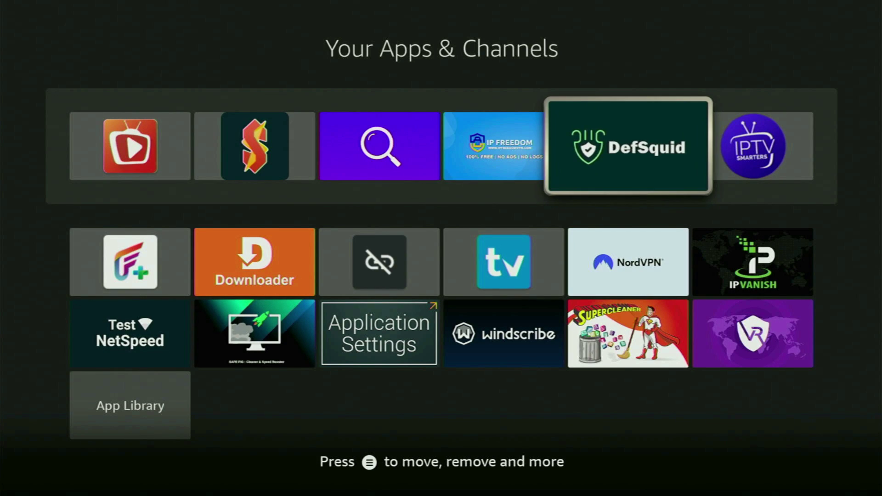
{"action": "key", "text": "Right"}
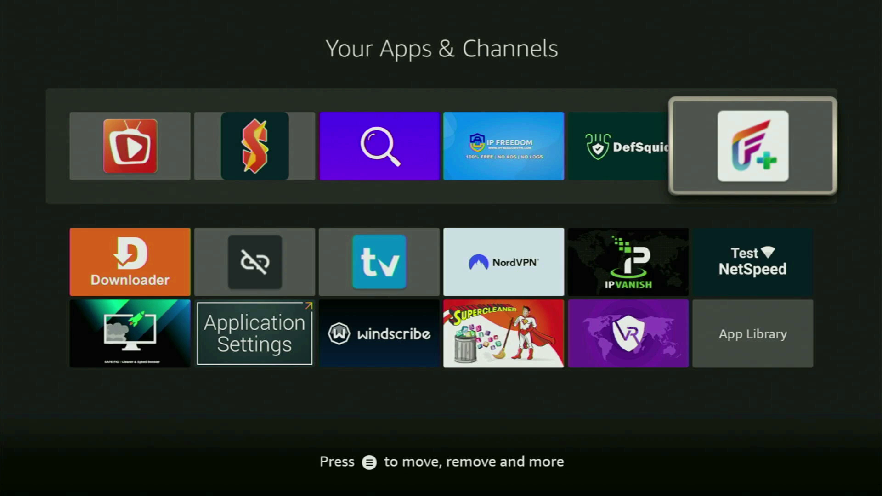
Move through Your Apps & Channels down to the Downloader tile, then return to the Home screen
{"action": "key", "text": "Down"}
{"action": "key", "text": "Left"}
{"action": "key", "text": "Left"}
{"action": "key", "text": "Left"}
{"action": "key", "text": "Left"}
{"action": "key", "text": "Left"}
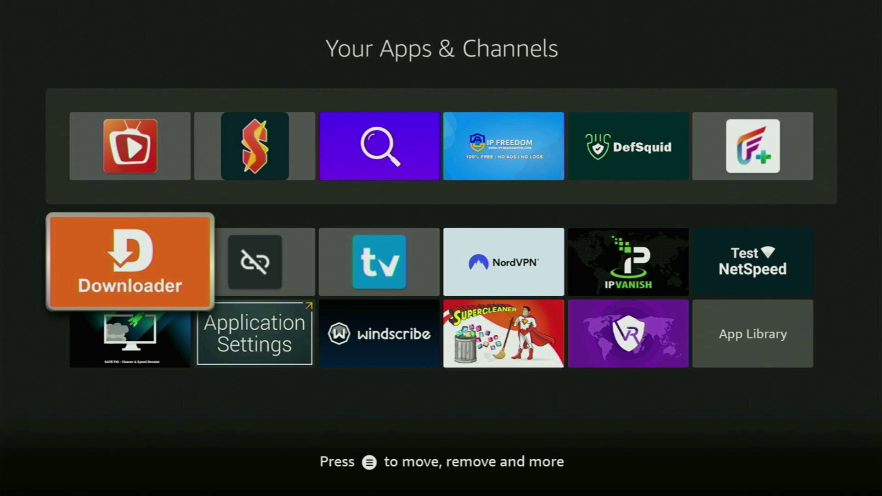
{"action": "key", "text": "Home"}
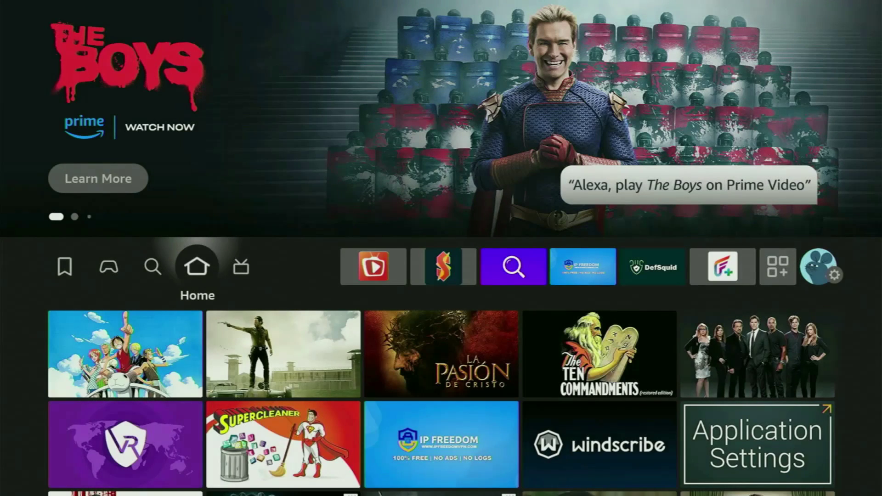
{"action": "key", "text": "Left"}
{"action": "key", "text": "Down"}
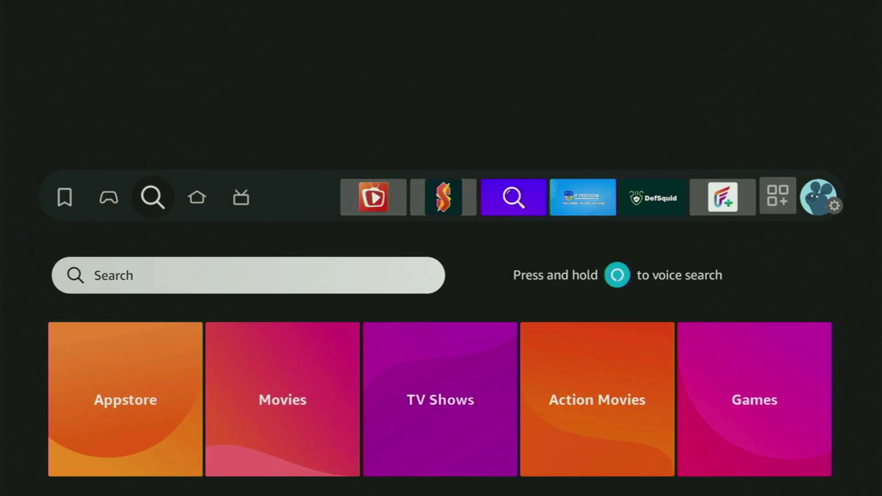
{"action": "key", "text": "Return"}
{"action": "key", "text": "Right"}
{"action": "key", "text": "Right"}
{"action": "key", "text": "Right"}
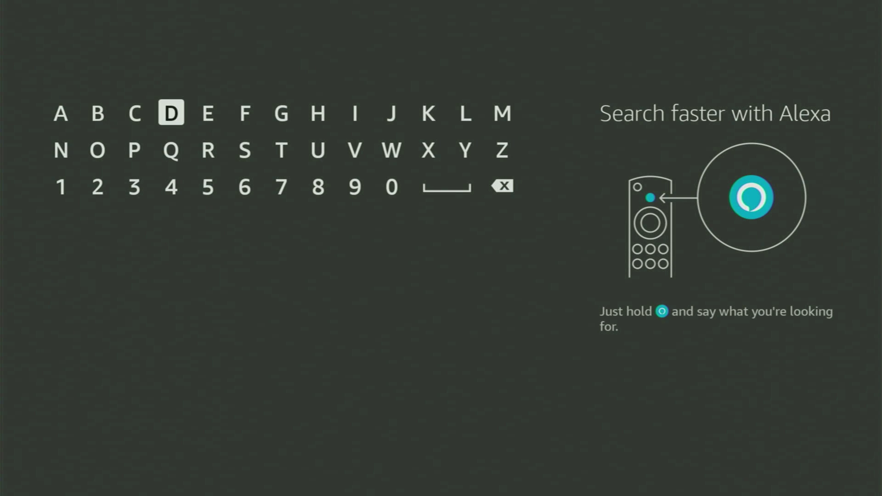
{"action": "key", "text": "Return"}
{"action": "key", "text": "Down"}
{"action": "key", "text": "Left"}
{"action": "key", "text": "Left"}
{"action": "key", "text": "Return"}
{"action": "key", "text": "Right"}
{"action": "key", "text": "Right"}
{"action": "key", "text": "Right"}
{"action": "key", "text": "Right"}
{"action": "key", "text": "Right"}
{"action": "key", "text": "Right"}
{"action": "key", "text": "Right"}
{"action": "key", "text": "Right"}
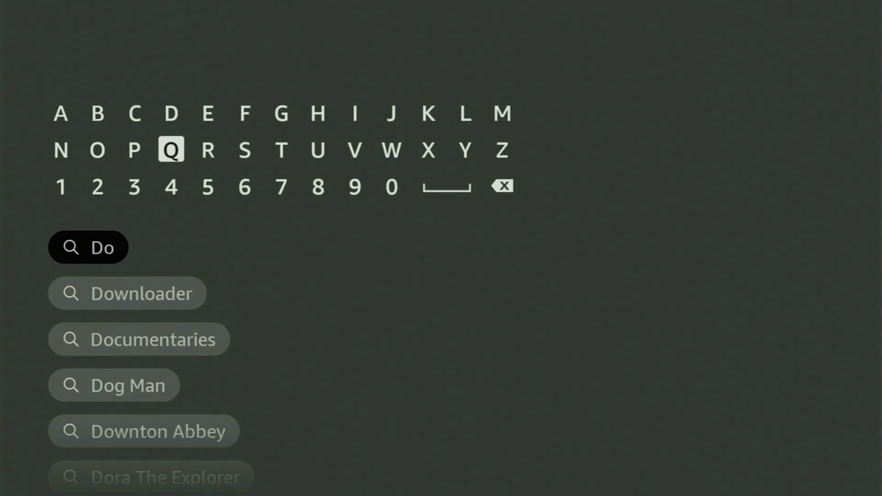
{"action": "key", "text": "Return"}
{"action": "key", "text": "Left"}
{"action": "key", "text": "Left"}
{"action": "key", "text": "Left"}
{"action": "key", "text": "Left"}
{"action": "key", "text": "Left"}
{"action": "key", "text": "Left"}
{"action": "key", "text": "Left"}
{"action": "key", "text": "Left"}
{"action": "key", "text": "Left"}
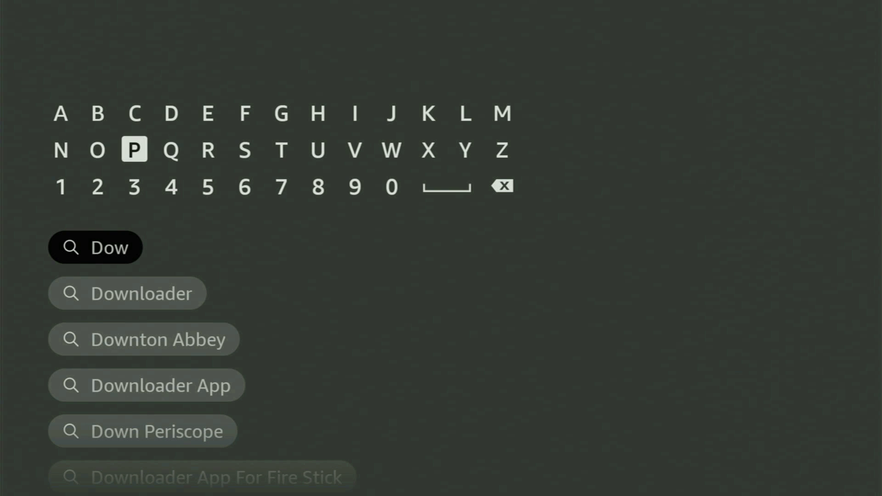
{"action": "key", "text": "Return"}
{"action": "key", "text": "Down"}
{"action": "key", "text": "Down"}
{"action": "key", "text": "Down"}
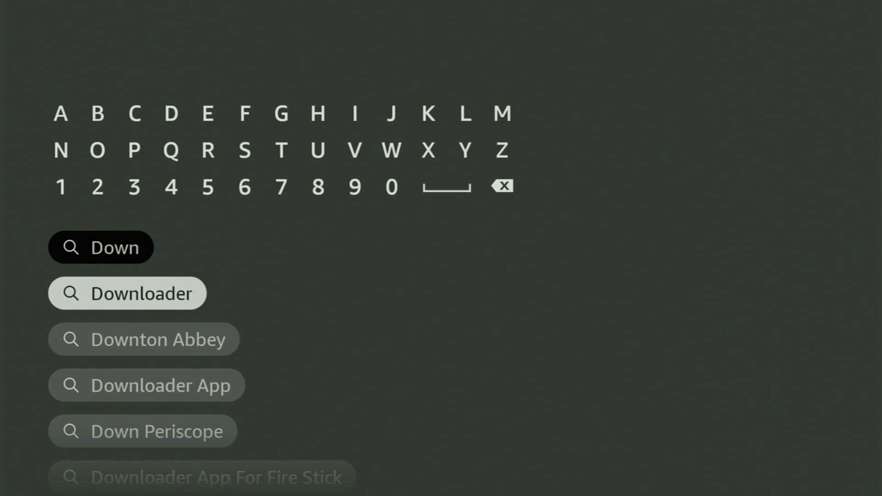
{"action": "key", "text": "Return"}
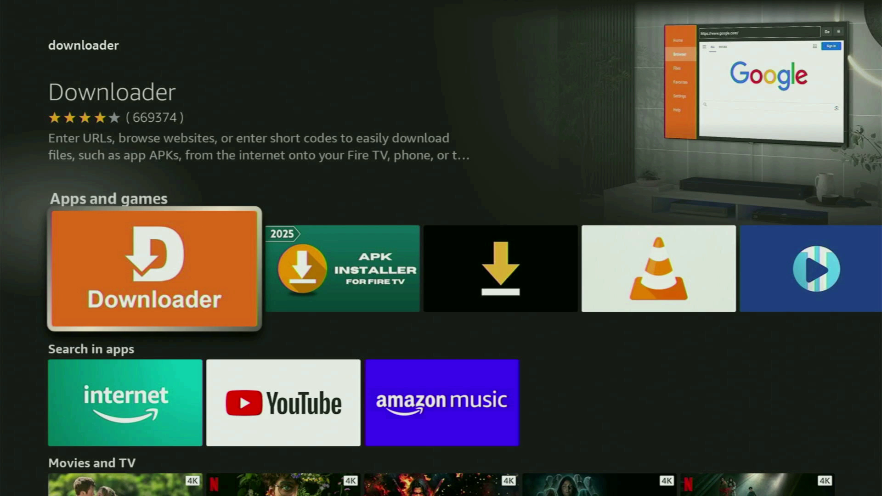
{"action": "key", "text": "Right"}
{"action": "key", "text": "Right"}
{"action": "key", "text": "Right"}
{"action": "key", "text": "Right"}
{"action": "key", "text": "Right"}
{"action": "key", "text": "Right"}
{"action": "key", "text": "Right"}
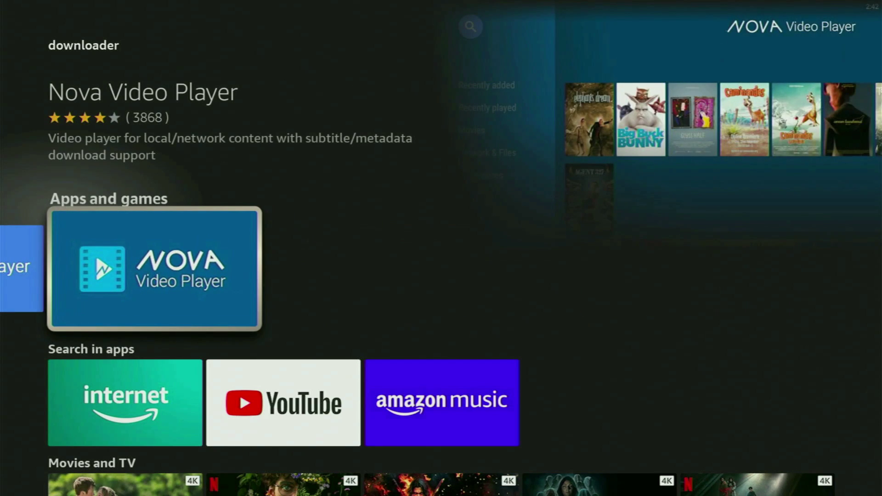
{"action": "key", "text": "Home"}
Open My Fire TV from the Settings gear
{"action": "key", "text": "Right"}
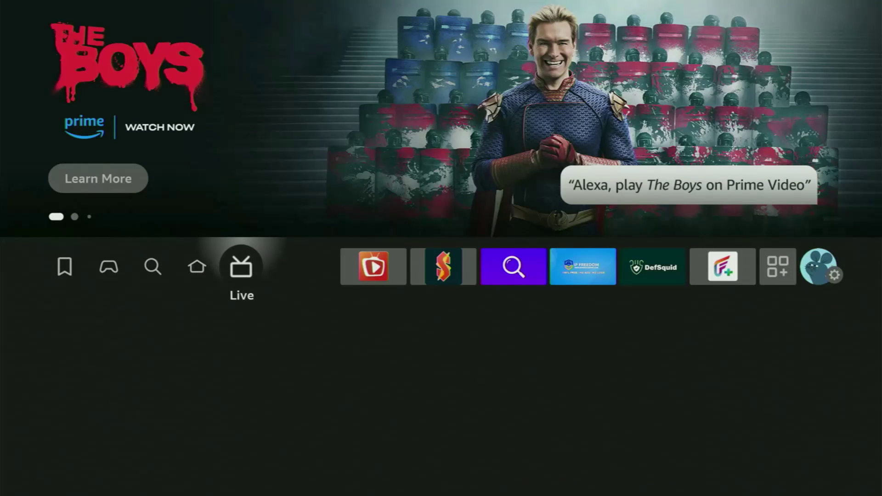
{"action": "key", "text": "Right"}
{"action": "key", "text": "Right"}
{"action": "key", "text": "Right"}
{"action": "key", "text": "Right"}
{"action": "key", "text": "Right"}
{"action": "key", "text": "Right"}
{"action": "key", "text": "Right"}
{"action": "key", "text": "Right"}
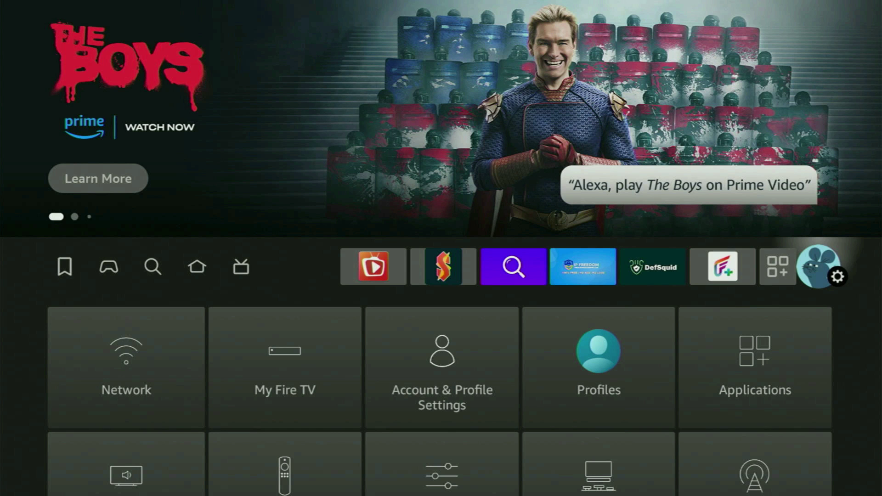
{"action": "key", "text": "Down"}
{"action": "key", "text": "Right"}
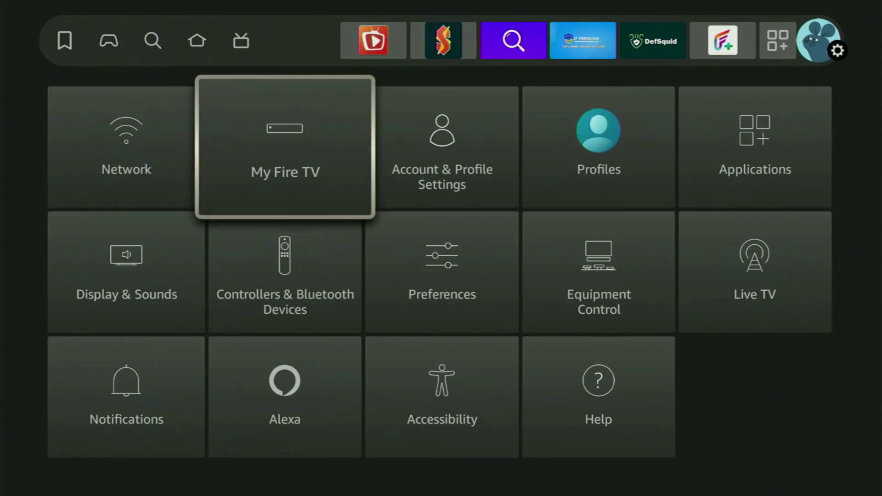
{"action": "key", "text": "Return"}
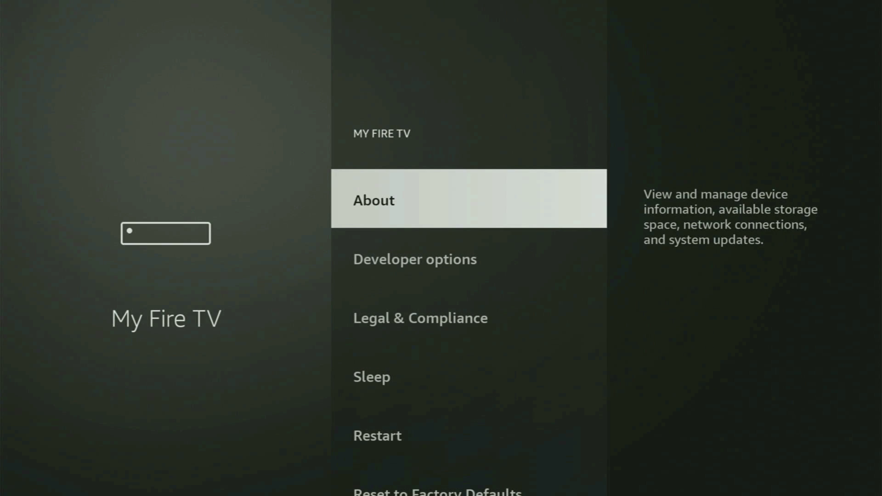
Scroll the My Fire TV menu through Developer options, Legal & Compliance, Sleep and Restart, back toward About
{"action": "key", "text": "Down"}
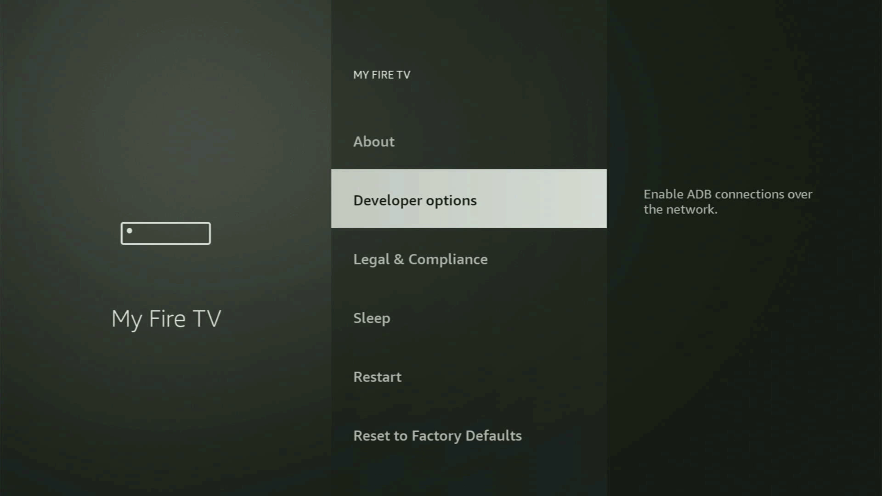
{"action": "key", "text": "Down"}
{"action": "key", "text": "Down"}
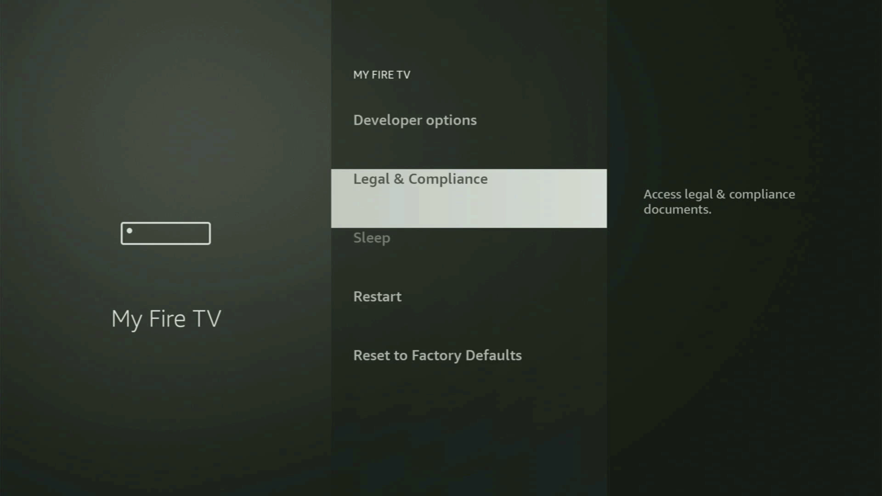
{"action": "key", "text": "Down"}
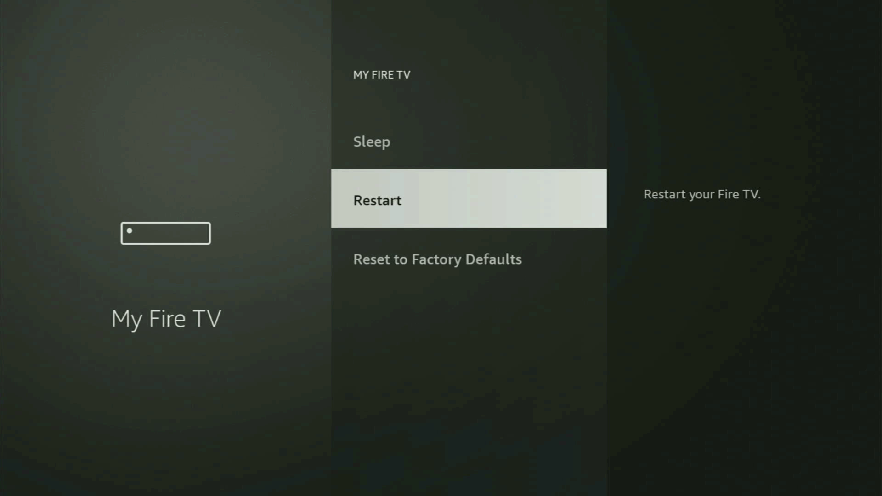
{"action": "key", "text": "Down"}
{"action": "key", "text": "Up"}
{"action": "key", "text": "Up"}
{"action": "key", "text": "Up"}
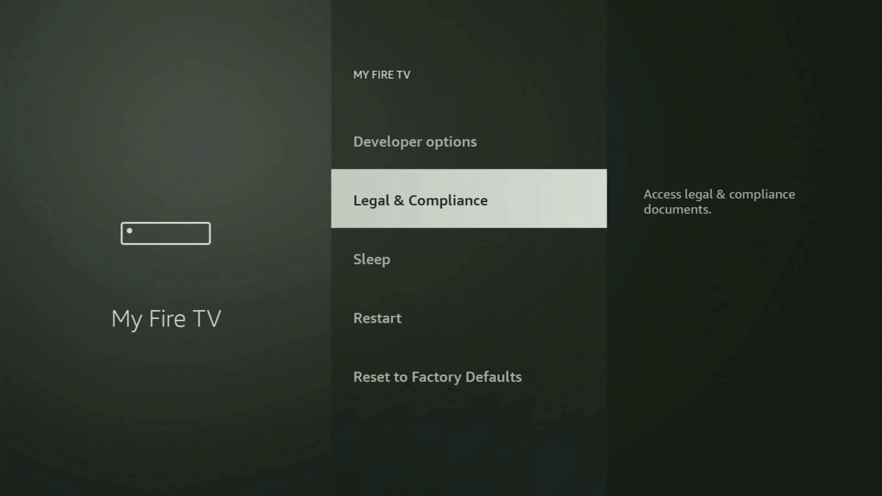
{"action": "key", "text": "Up"}
{"action": "key", "text": "Up"}
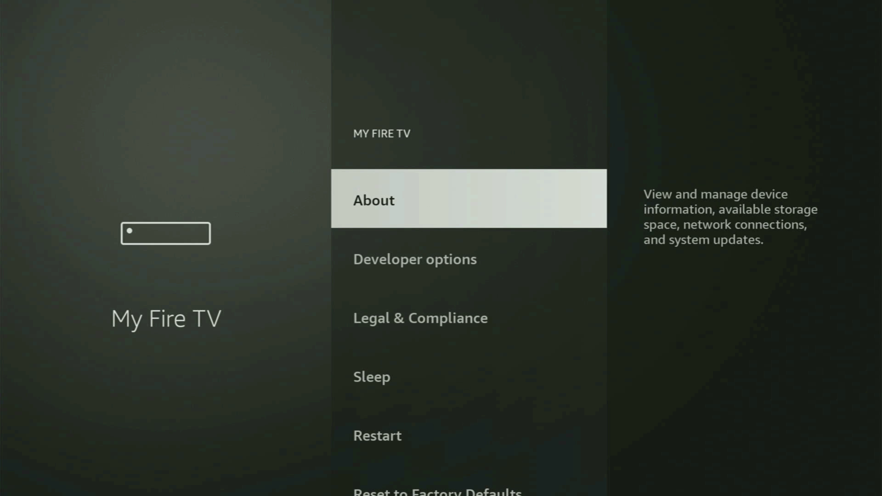
{"action": "key", "text": "Down"}
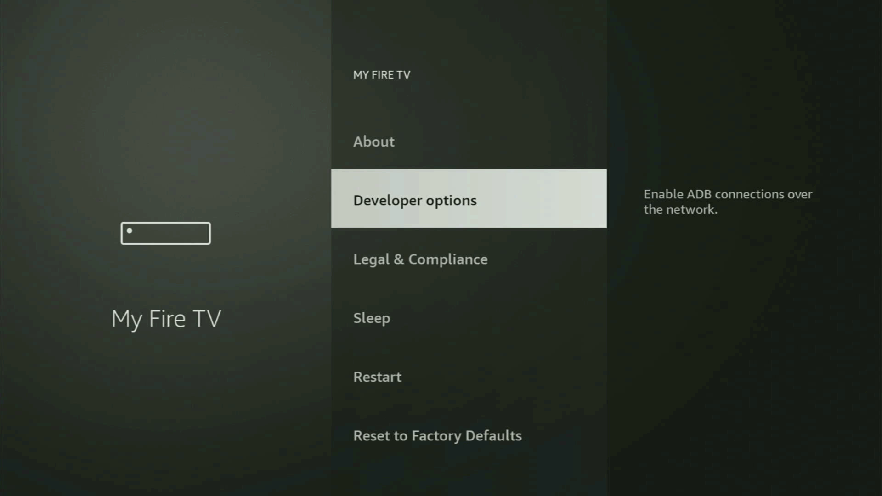
{"action": "key", "text": "Down"}
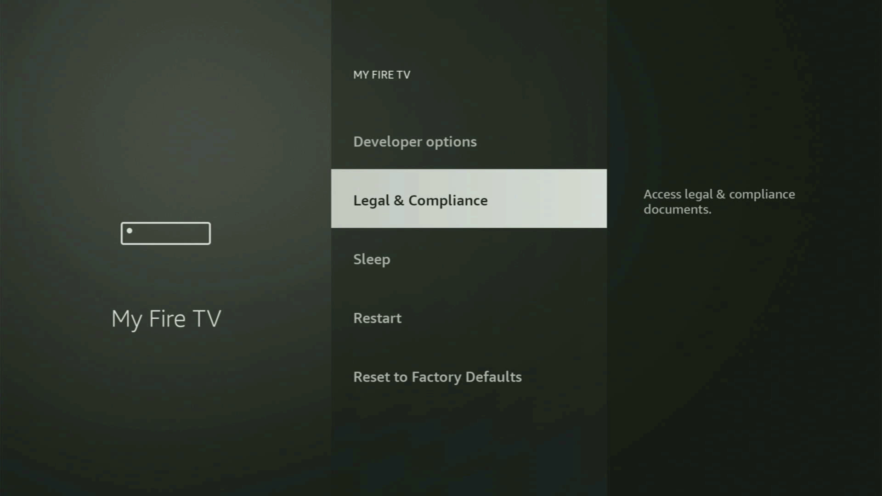
{"action": "key", "text": "Down"}
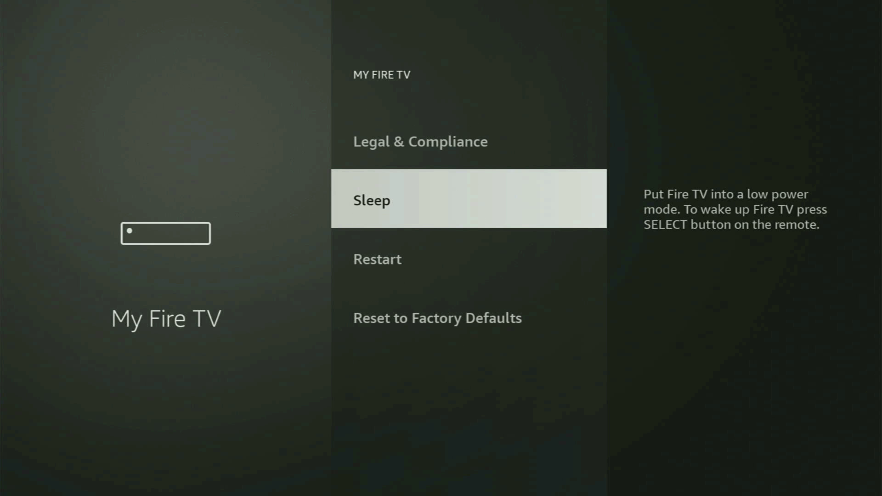
{"action": "key", "text": "Up"}
{"action": "key", "text": "Up"}
{"action": "key", "text": "Up"}
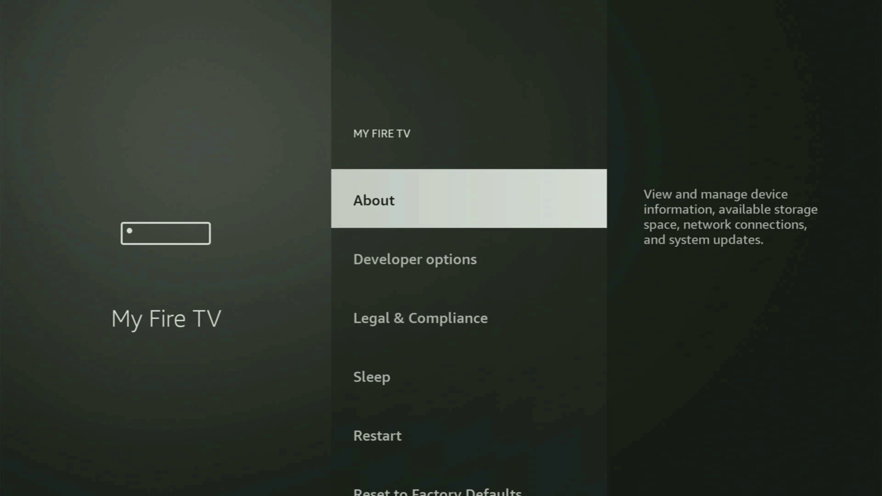
{"action": "key", "text": "Return"}
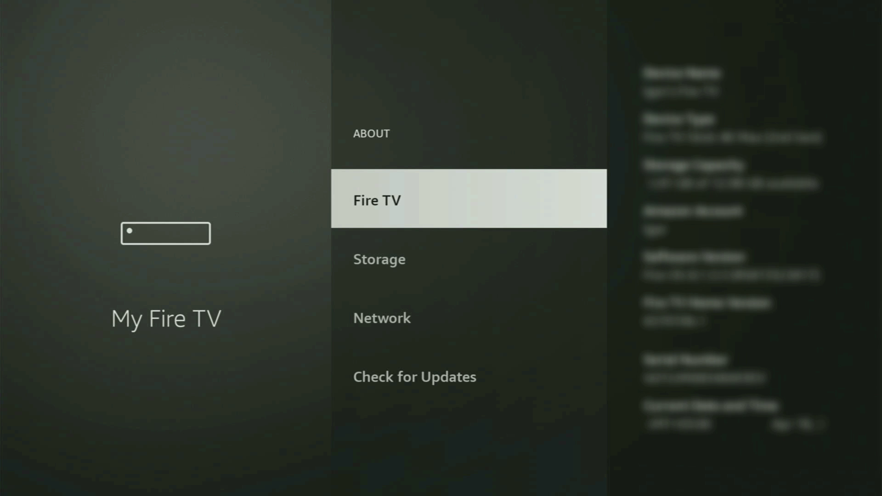
{"action": "key", "text": "Return"}
{"action": "key", "text": "Return"}
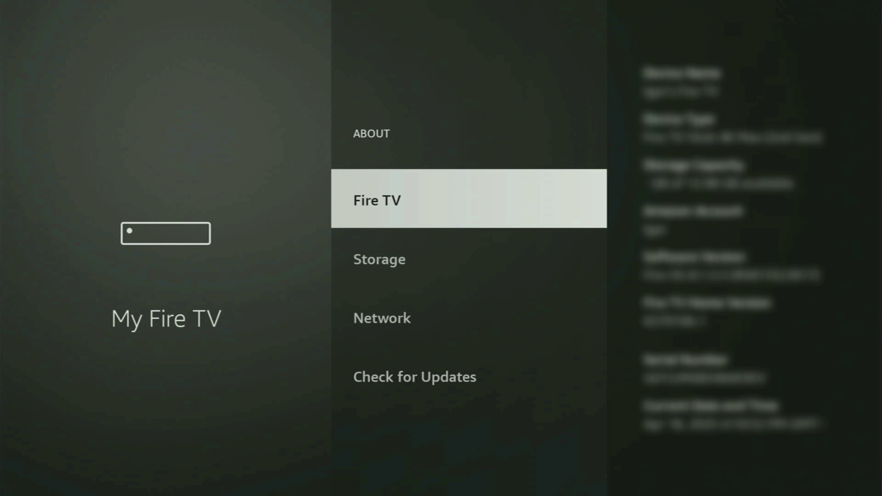
Turn on ADB debugging in Developer options
{"action": "key", "text": "Escape"}
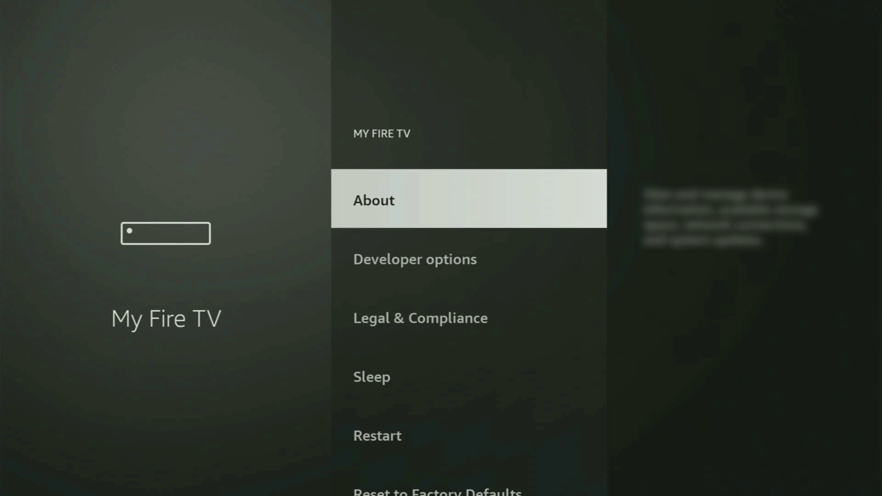
{"action": "key", "text": "Down"}
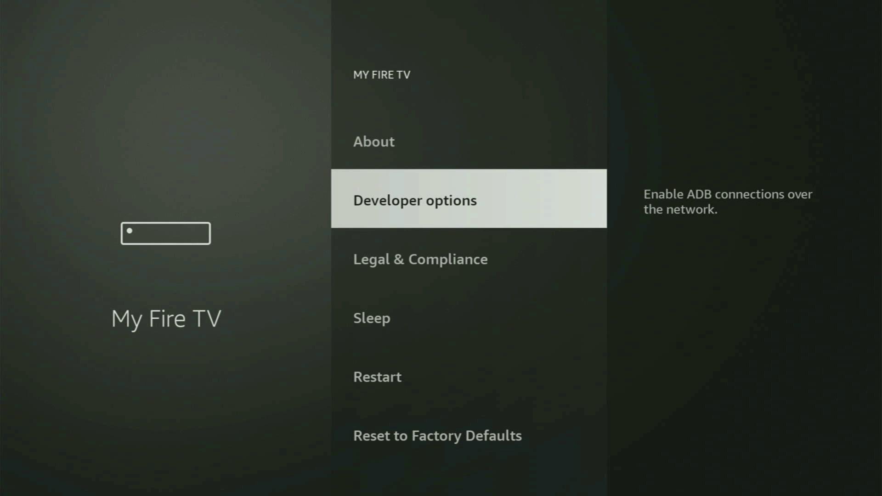
{"action": "key", "text": "Return"}
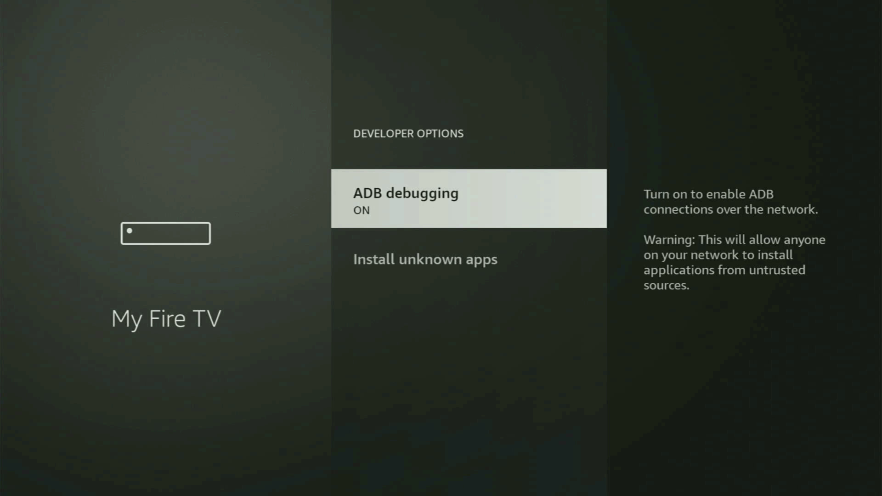
{"action": "key", "text": "Return"}
Allow Downloader to install unknown apps
{"action": "key", "text": "Down"}
{"action": "key", "text": "Return"}
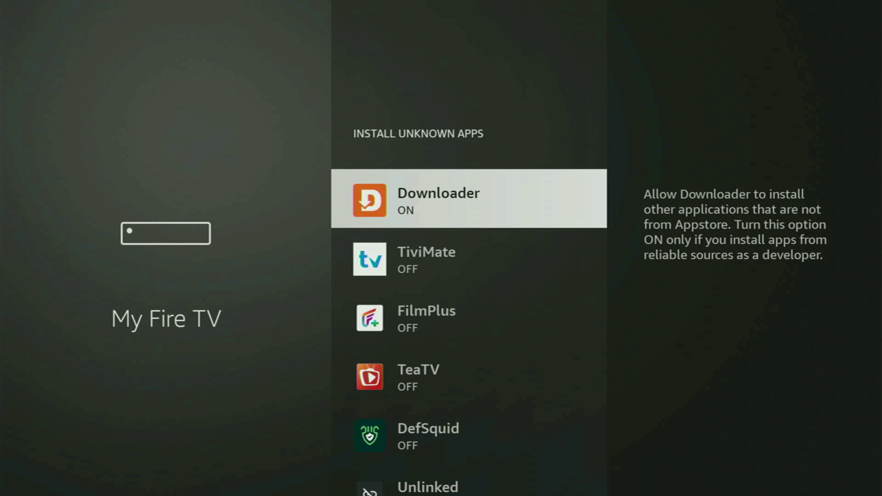
{"action": "key", "text": "Return"}
{"action": "key", "text": "Return"}
Scroll the unknown-apps list past TiviMate, TeaTV and DefSquid, then return to the Home screen
{"action": "key", "text": "Down"}
{"action": "key", "text": "Down"}
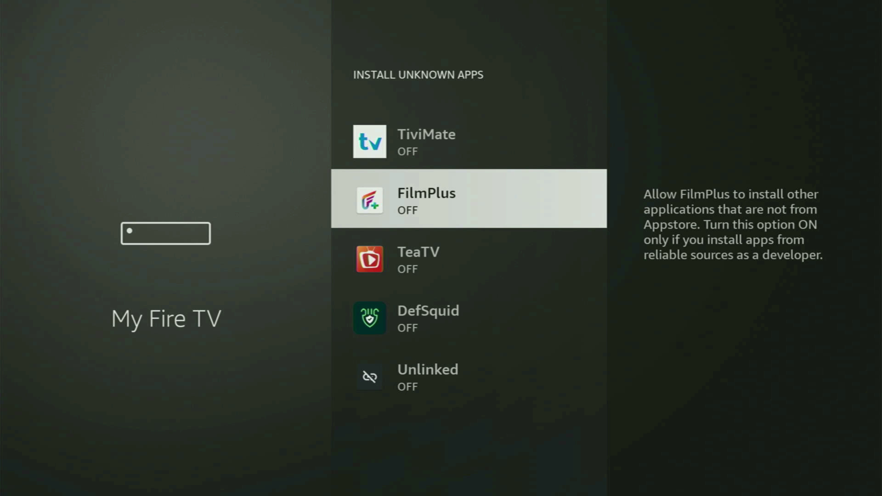
{"action": "key", "text": "Down"}
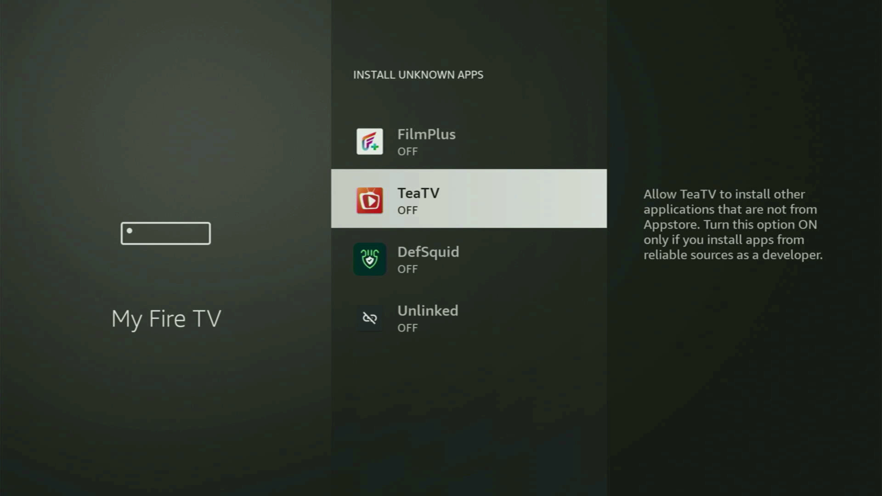
{"action": "key", "text": "Down"}
{"action": "key", "text": "Down"}
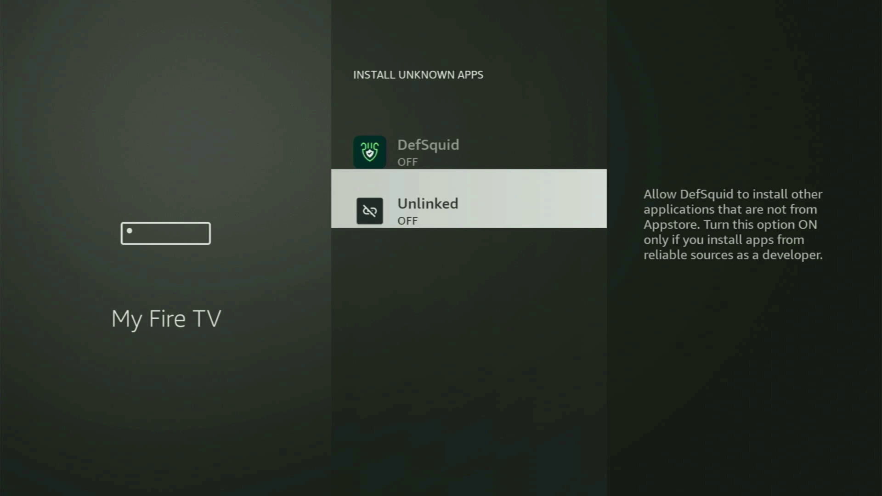
{"action": "key", "text": "Up"}
{"action": "key", "text": "Up"}
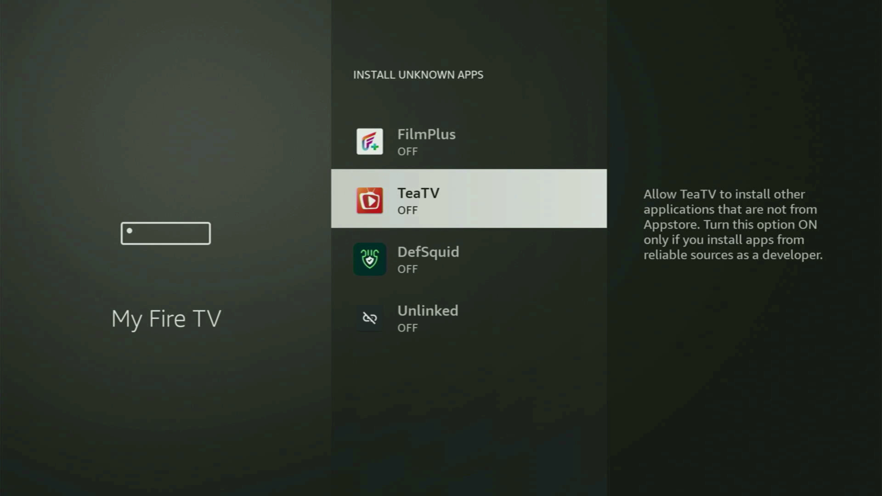
{"action": "key", "text": "Up"}
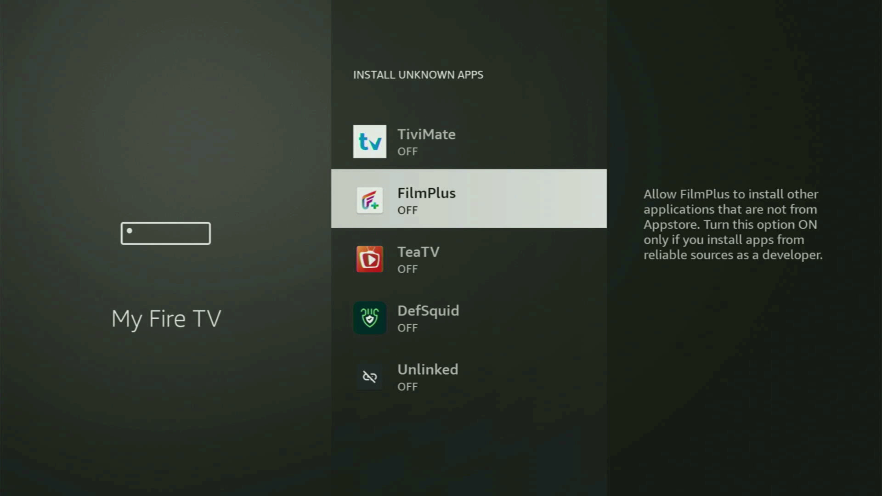
{"action": "key", "text": "Home"}
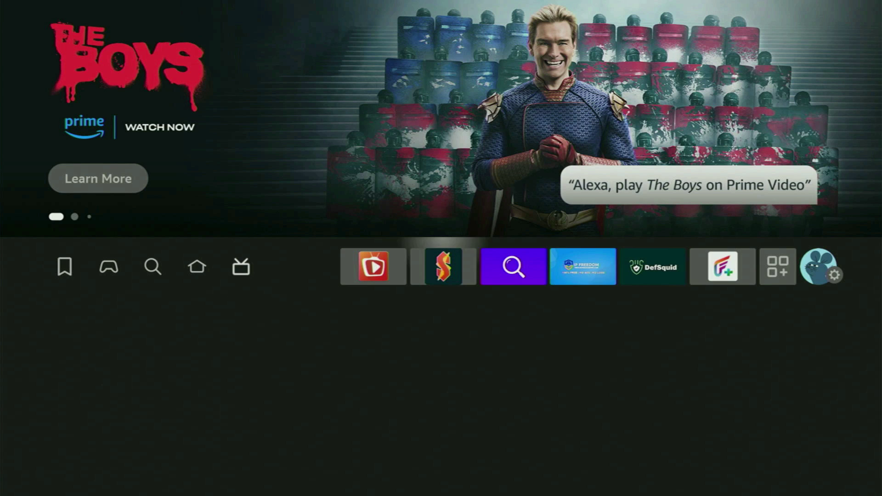
Open Your Apps & Channels and move across to the NordVPN tile
{"action": "key", "text": "Right"}
{"action": "key", "text": "Return"}
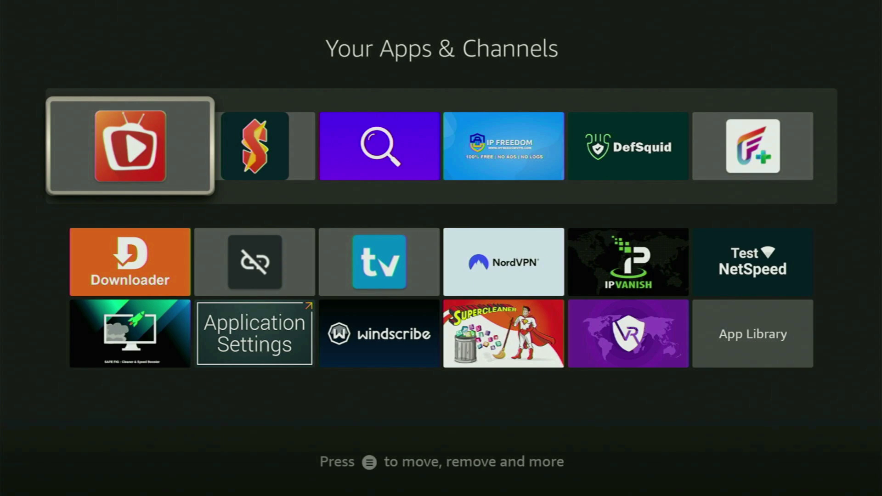
{"action": "key", "text": "Down"}
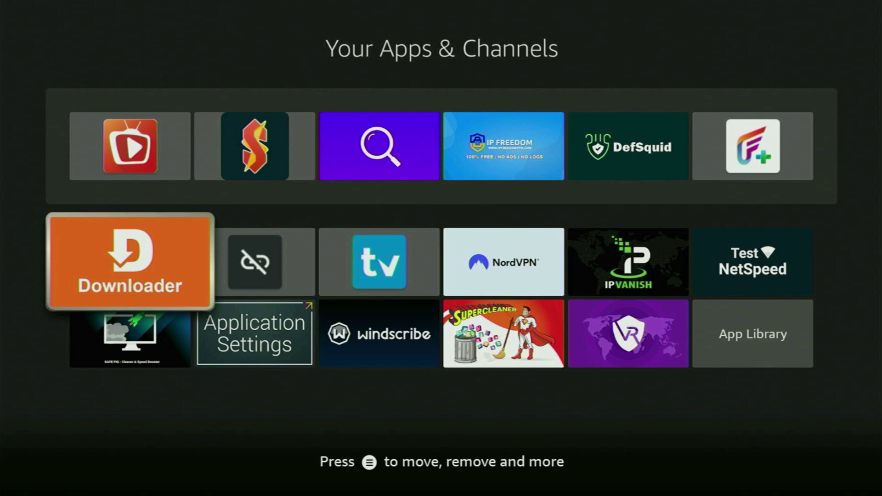
{"action": "key", "text": "Right"}
{"action": "key", "text": "Right"}
{"action": "key", "text": "Right"}
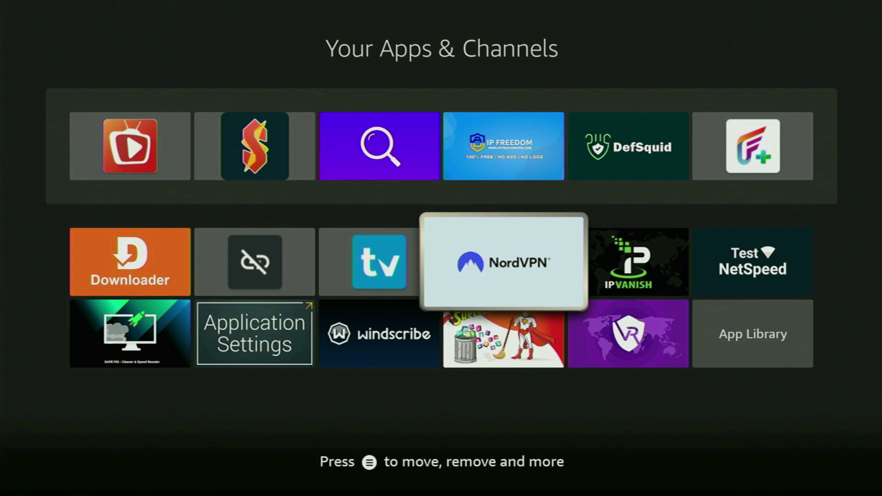
Launch NordVPN and go to its page listing server countries
{"action": "key", "text": "Return"}
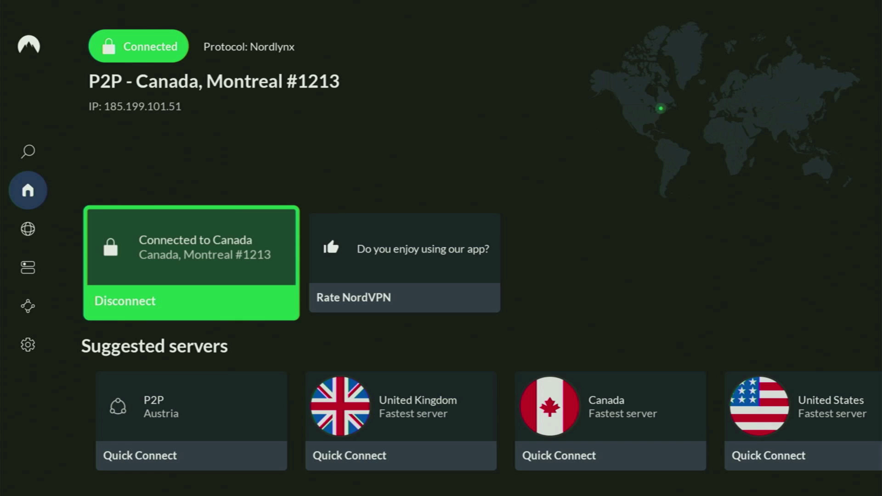
{"action": "key", "text": "Down"}
{"action": "key", "text": "Right"}
{"action": "key", "text": "Right"}
{"action": "key", "text": "Right"}
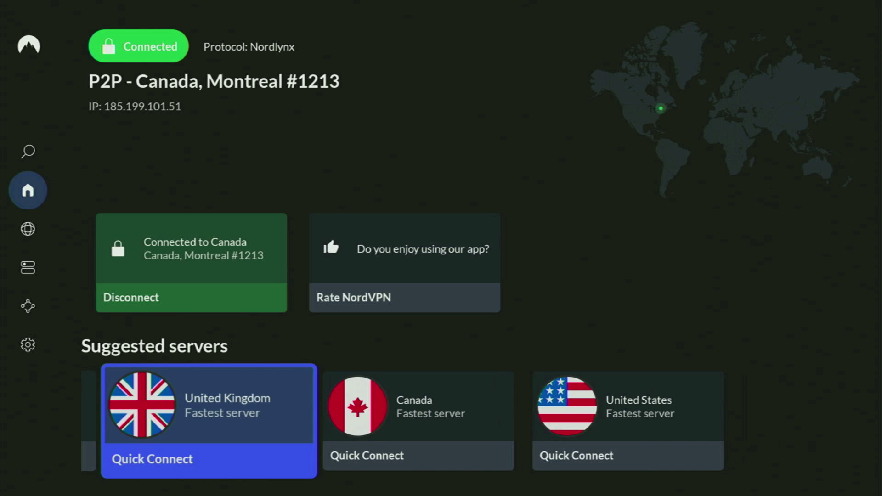
{"action": "key", "text": "Up"}
{"action": "key", "text": "Left"}
{"action": "key", "text": "Down"}
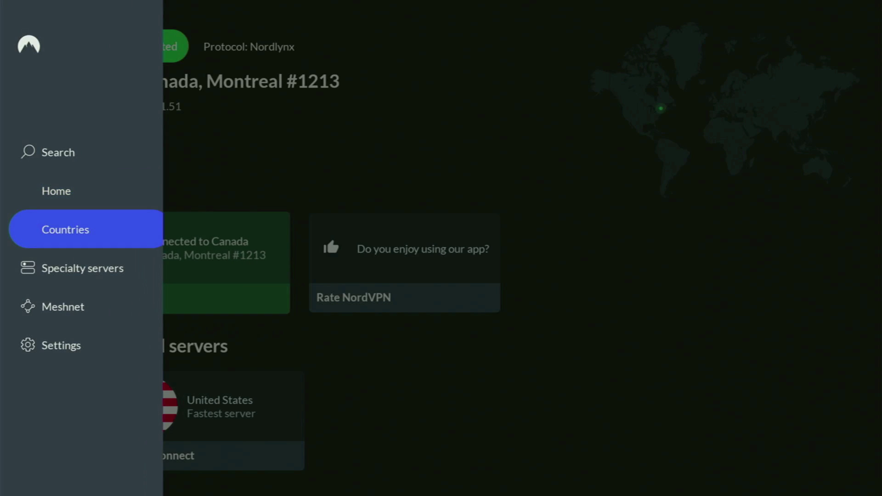
{"action": "key", "text": "Right"}
Browse the country list down to U-V and back up to Popular countries
{"action": "key", "text": "Down"}
{"action": "key", "text": "Down"}
{"action": "key", "text": "Down"}
{"action": "key", "text": "Down"}
{"action": "key", "text": "Down"}
{"action": "key", "text": "Down"}
{"action": "key", "text": "Down"}
{"action": "key", "text": "Down"}
{"action": "key", "text": "Down"}
{"action": "key", "text": "Down"}
{"action": "key", "text": "Down"}
{"action": "key", "text": "Down"}
{"action": "key", "text": "Down"}
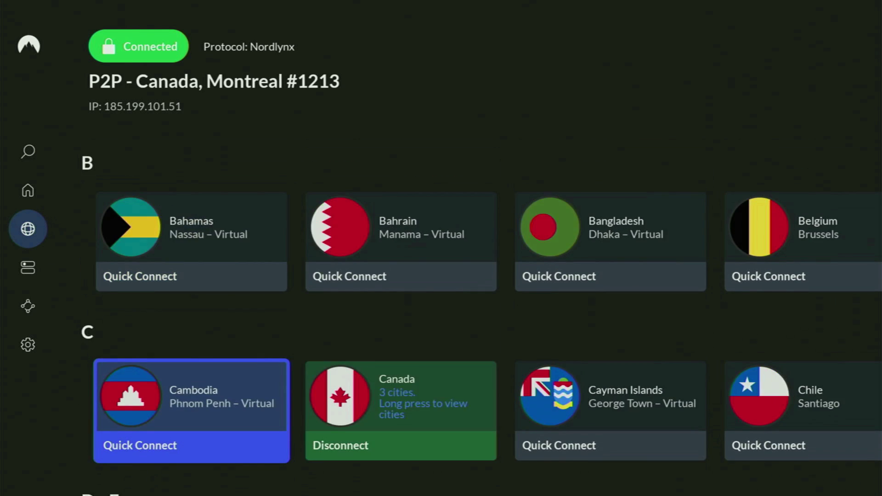
{"action": "key", "text": "Down"}
{"action": "key", "text": "Down"}
{"action": "key", "text": "Down"}
{"action": "key", "text": "Down"}
{"action": "key", "text": "Down"}
{"action": "key", "text": "Down"}
{"action": "key", "text": "Down"}
{"action": "key", "text": "Down"}
{"action": "key", "text": "Down"}
{"action": "key", "text": "Down"}
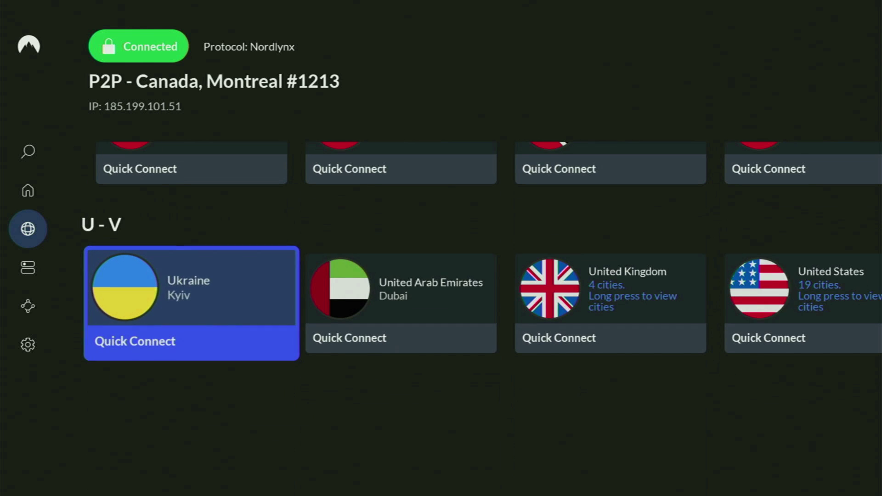
{"action": "key", "text": "Right"}
{"action": "key", "text": "Right"}
{"action": "key", "text": "Right"}
{"action": "key", "text": "Right"}
{"action": "key", "text": "Right"}
{"action": "key", "text": "Right"}
{"action": "key", "text": "Right"}
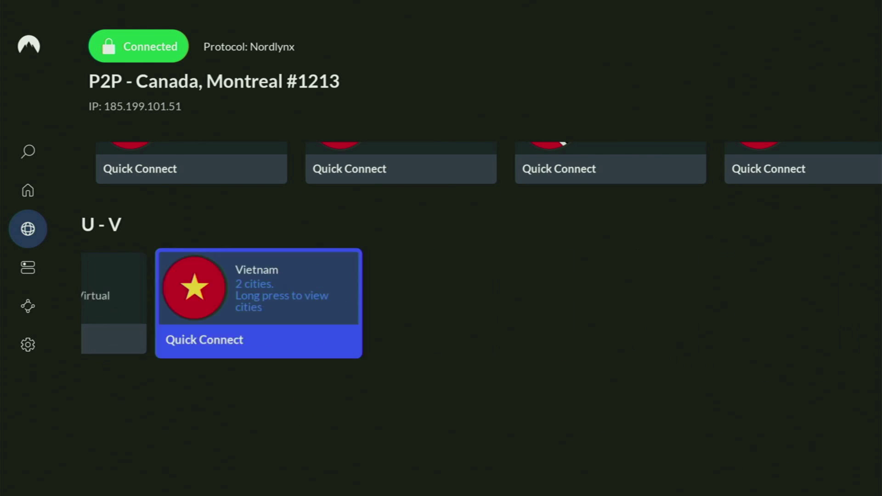
{"action": "key", "text": "Up"}
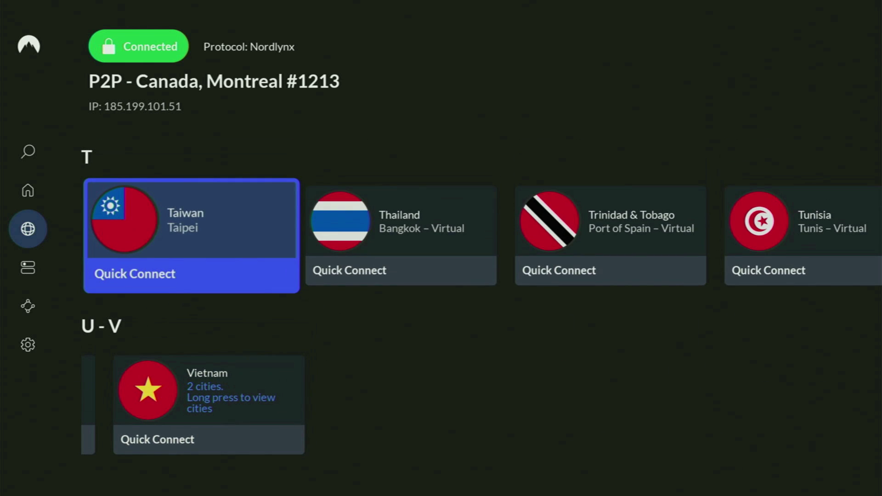
{"action": "key", "text": "Up"}
{"action": "key", "text": "Up"}
{"action": "key", "text": "Up"}
{"action": "key", "text": "Up"}
{"action": "key", "text": "Up"}
{"action": "key", "text": "Up"}
{"action": "key", "text": "Up"}
{"action": "key", "text": "Up"}
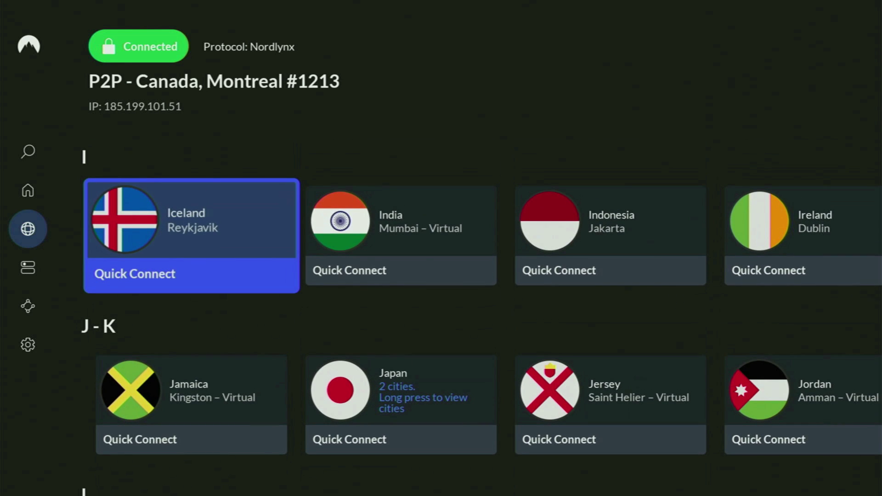
{"action": "key", "text": "Up"}
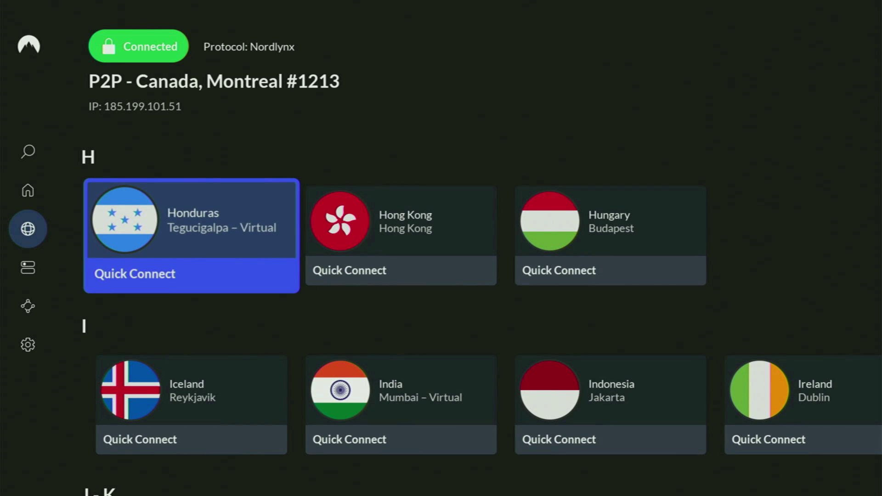
{"action": "key", "text": "Up"}
{"action": "key", "text": "Up"}
{"action": "key", "text": "Up"}
{"action": "key", "text": "Up"}
{"action": "key", "text": "Up"}
{"action": "key", "text": "Up"}
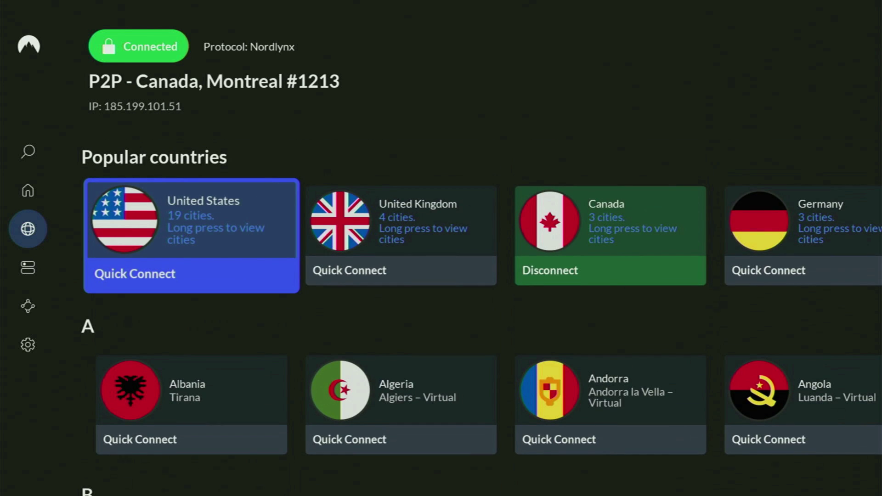
Connect the VPN to Germany - Berlin #1082 from Popular countries
{"action": "key", "text": "Right"}
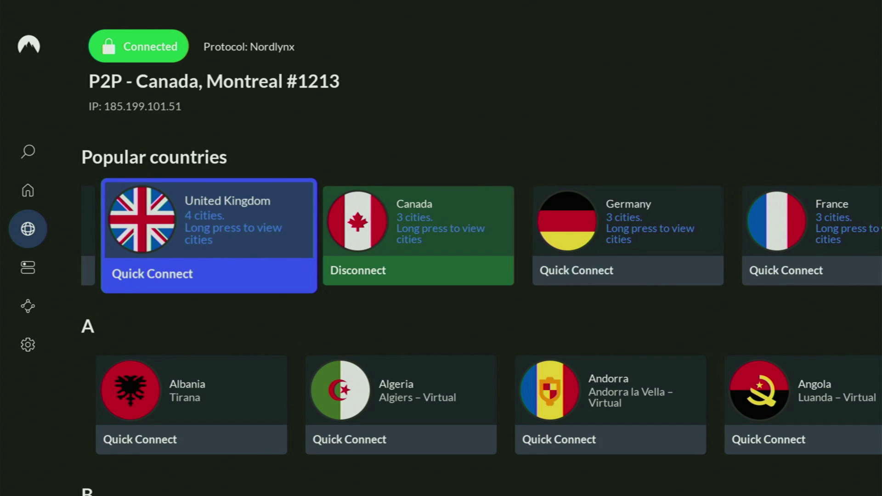
{"action": "key", "text": "Right"}
{"action": "key", "text": "Right"}
{"action": "key", "text": "Right"}
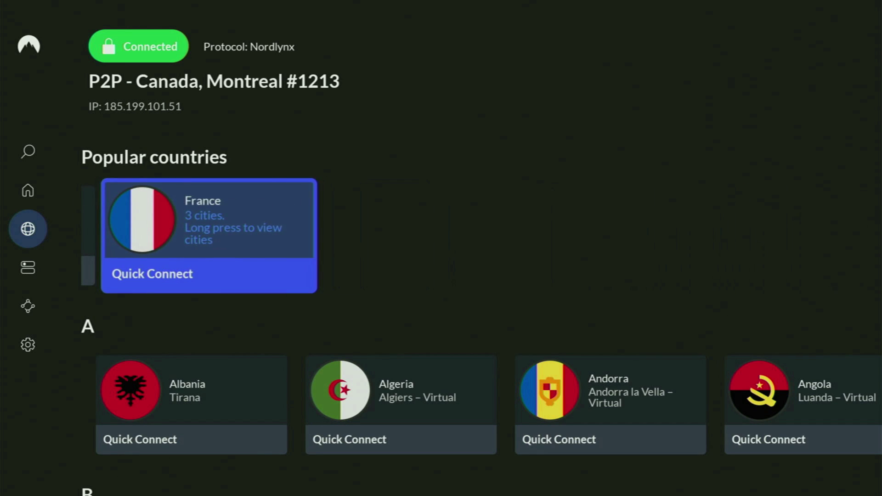
{"action": "key", "text": "Left"}
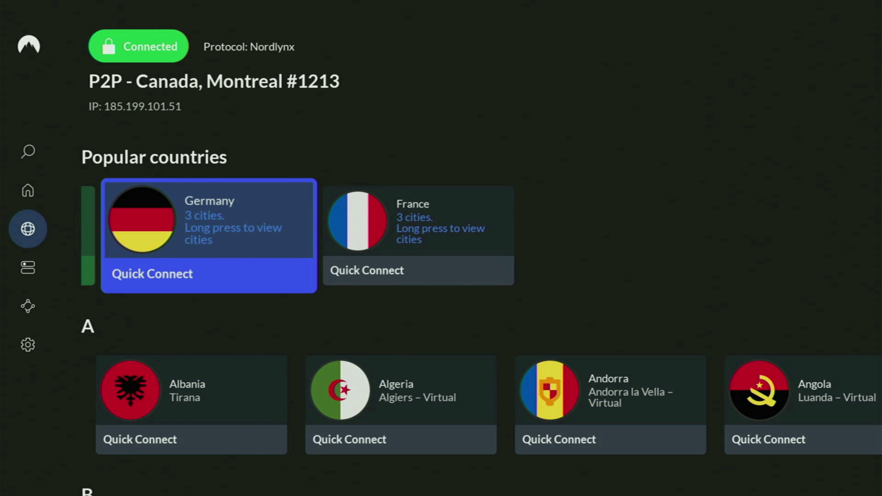
{"action": "key", "text": "Return"}
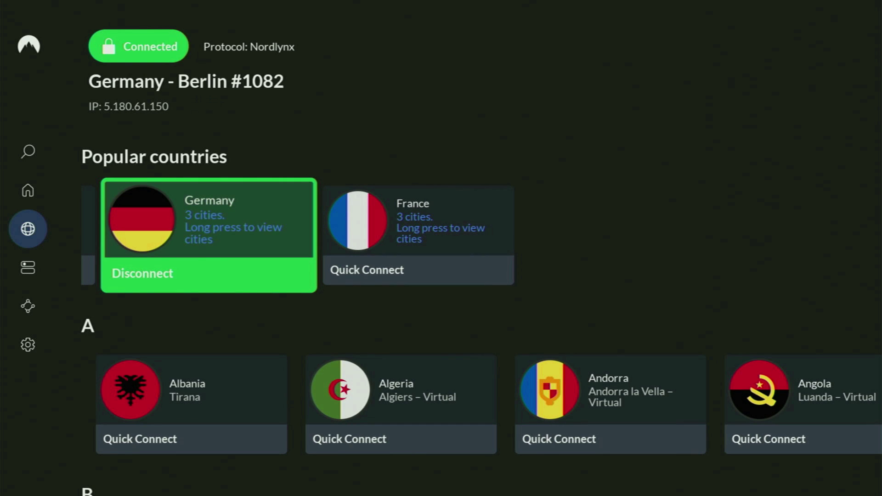
Scroll down the country list through the C to J-K countries
{"action": "key", "text": "Down"}
{"action": "key", "text": "Down"}
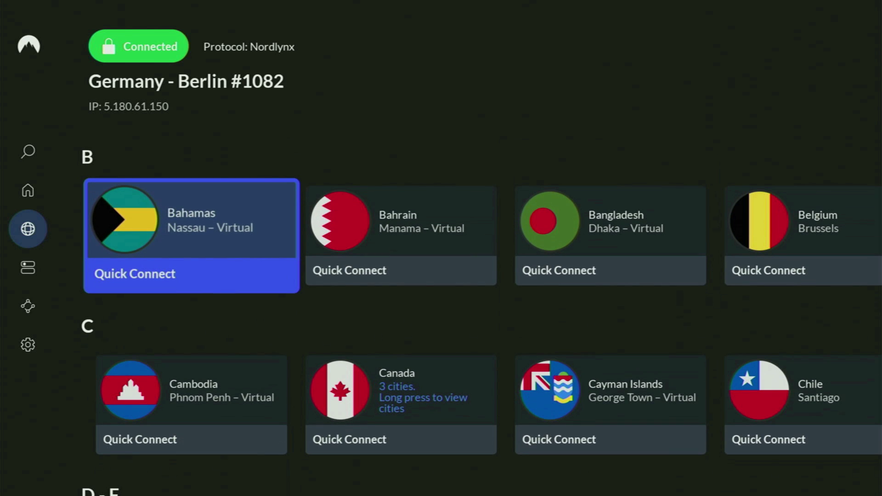
{"action": "key", "text": "Down"}
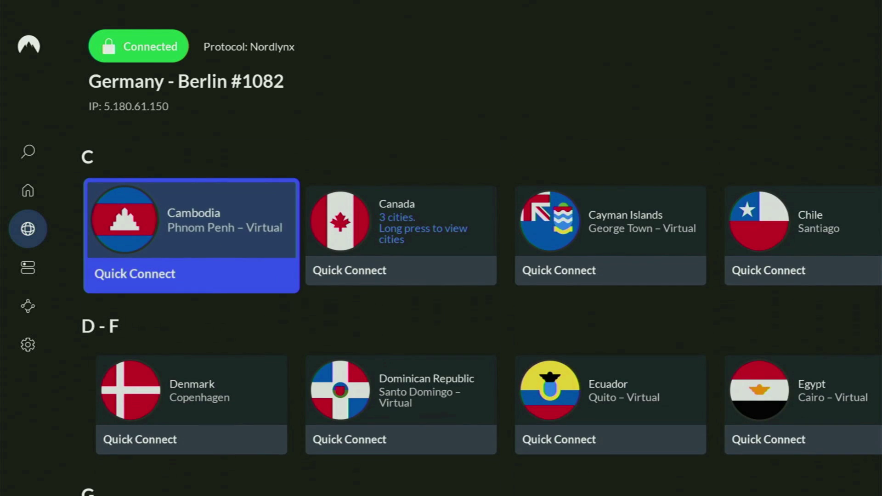
{"action": "key", "text": "Down"}
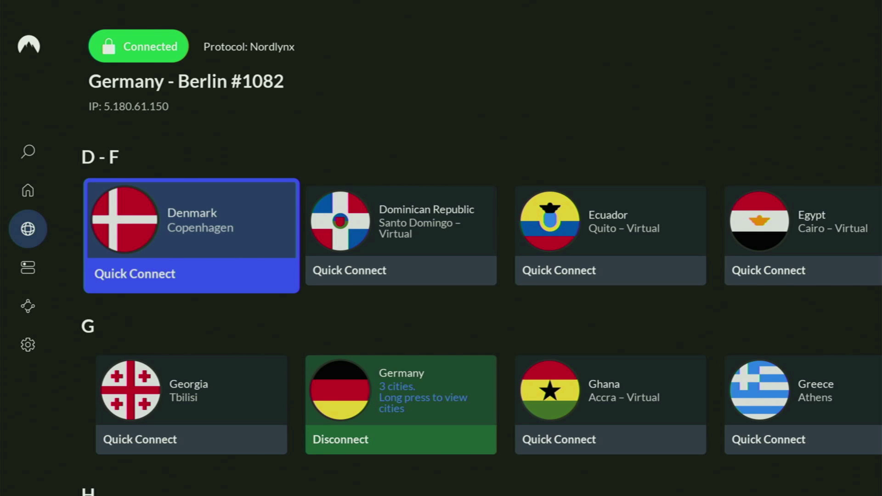
{"action": "key", "text": "Down"}
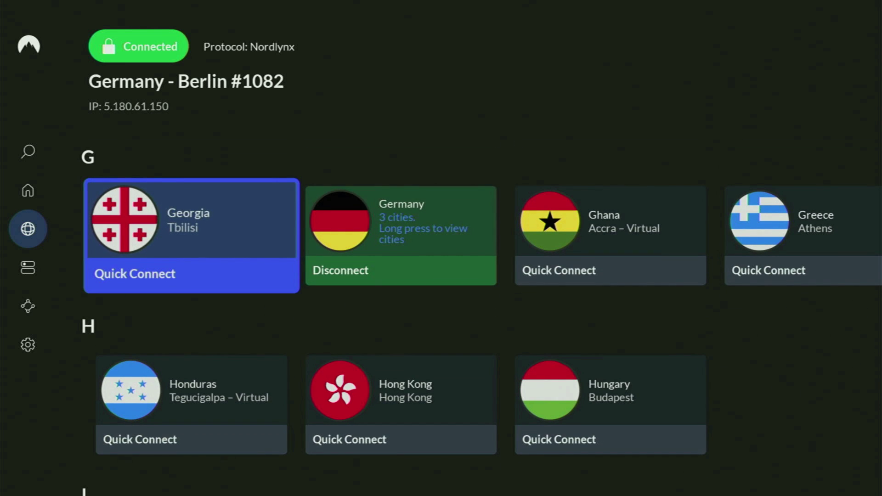
{"action": "key", "text": "Down"}
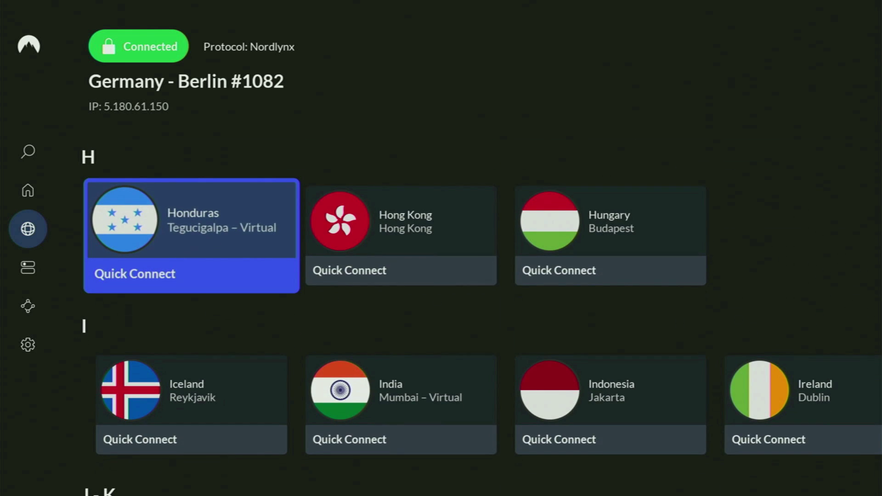
{"action": "key", "text": "Down"}
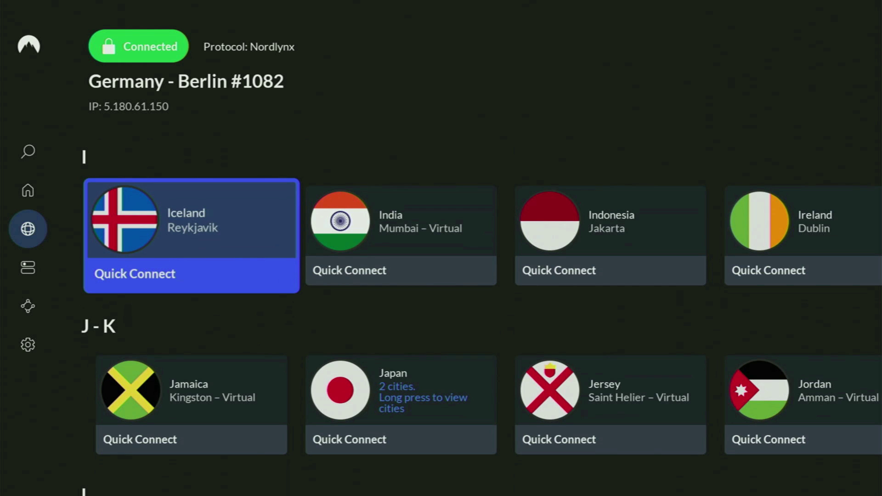
{"action": "key", "text": "Down"}
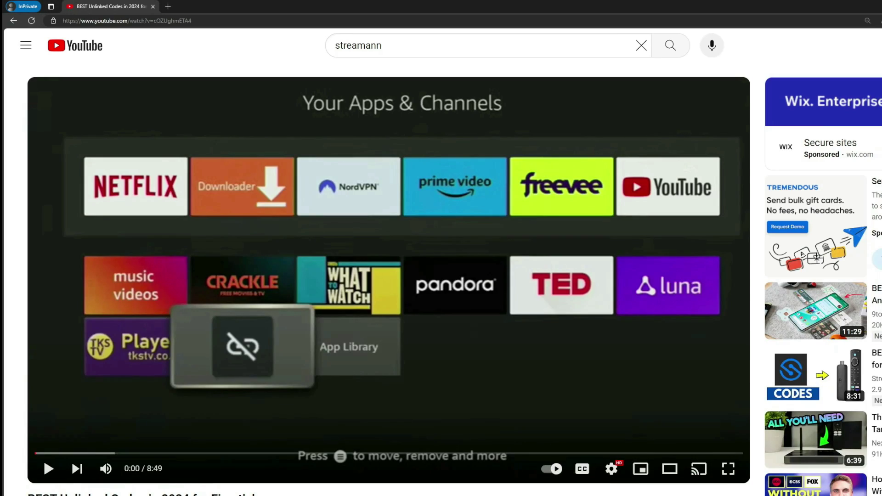
{"action": "scroll", "coordinate": [368, 322], "scroll_direction": "down", "scroll_amount": 7}
Expand the YouTube video's description and highlight the NordVPN 3 months extra offer text
{"action": "left_click", "coordinate": [341, 280]}
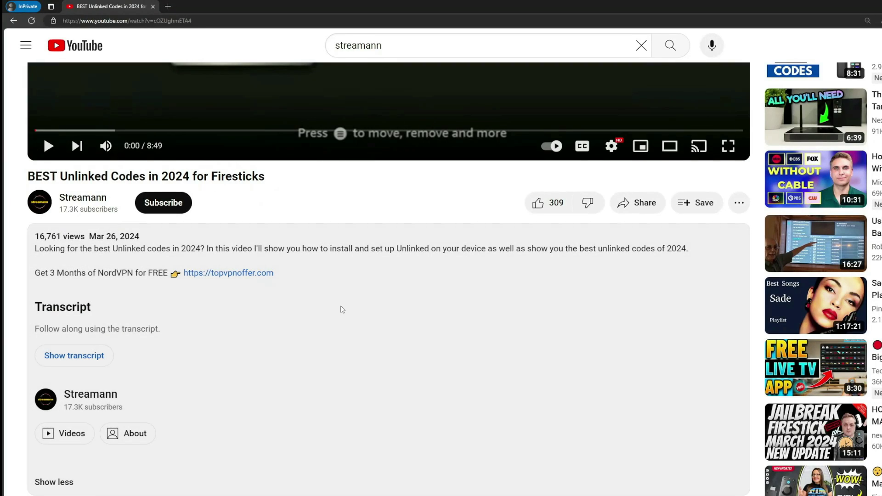
{"action": "scroll", "coordinate": [221, 301], "scroll_direction": "down", "scroll_amount": 5}
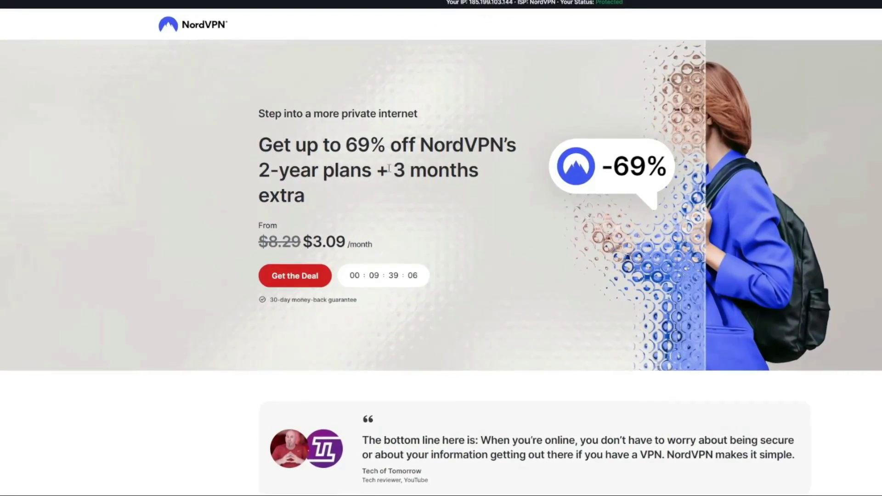
{"action": "left_click_drag", "start_coordinate": [390, 168], "coordinate": [482, 193]}
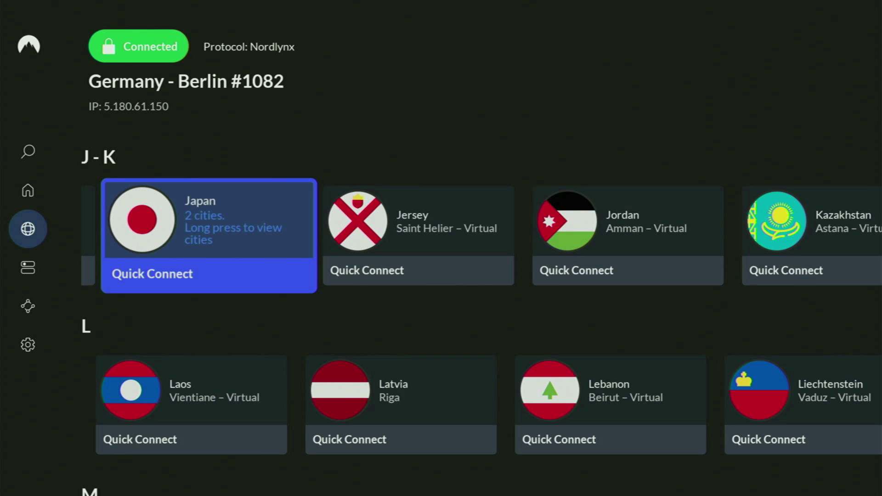
From the Home screen, open Your Apps & Channels and reach the Downloader app
{"action": "key", "text": "Home"}
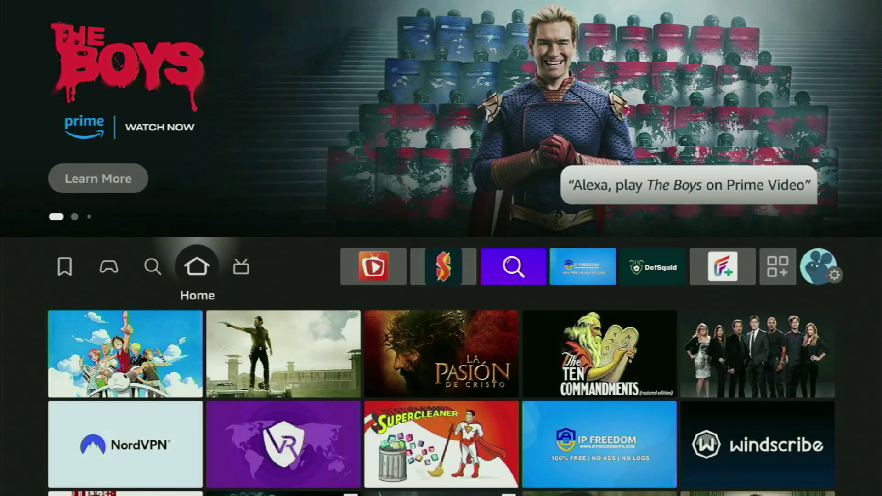
{"action": "key", "text": "Right"}
{"action": "key", "text": "Right"}
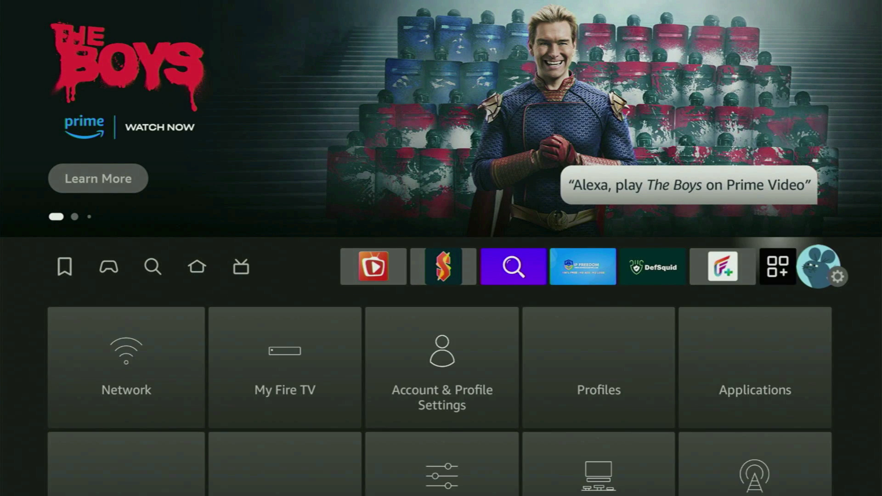
{"action": "key", "text": "Left"}
{"action": "key", "text": "Return"}
{"action": "key", "text": "Down"}
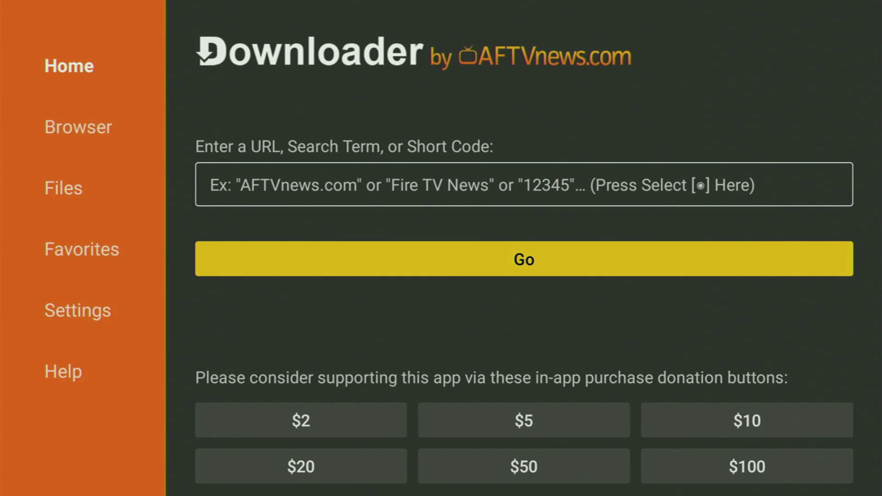
Spell iptvsmarters.com on Downloader's on-screen keyboard and submit it with Go
{"action": "key", "text": "Up"}
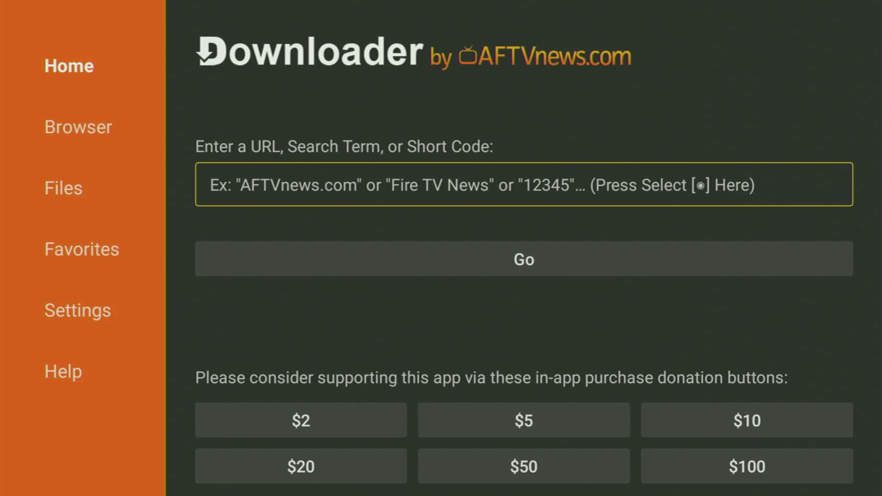
{"action": "key", "text": "Return"}
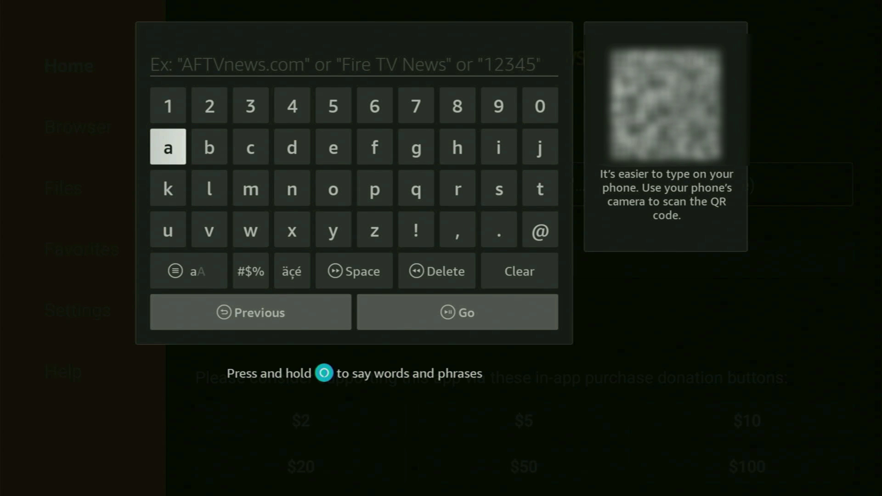
{"action": "key", "text": "Right"}
{"action": "key", "text": "Right"}
{"action": "key", "text": "Right"}
{"action": "key", "text": "Right"}
{"action": "key", "text": "Right"}
{"action": "key", "text": "Right"}
{"action": "key", "text": "Right"}
{"action": "key", "text": "Right"}
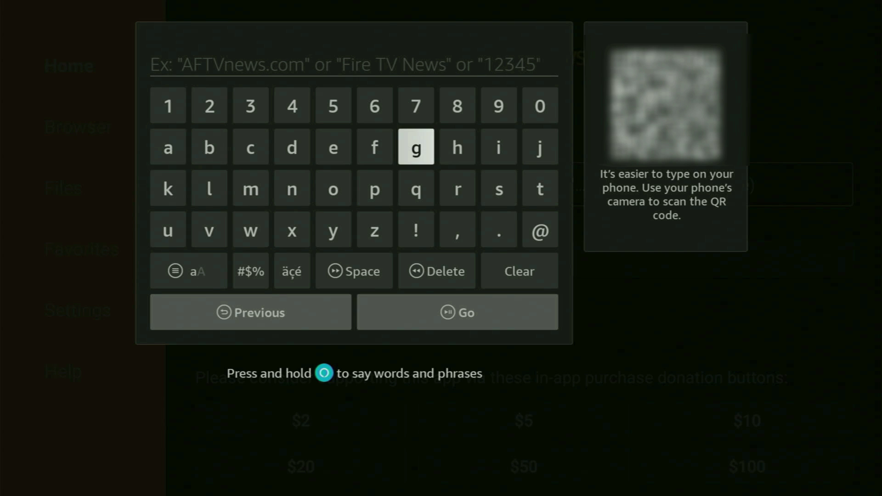
{"action": "key", "text": "Return"}
{"action": "key", "text": "Down"}
{"action": "key", "text": "Left"}
{"action": "key", "text": "Left"}
{"action": "key", "text": "Left"}
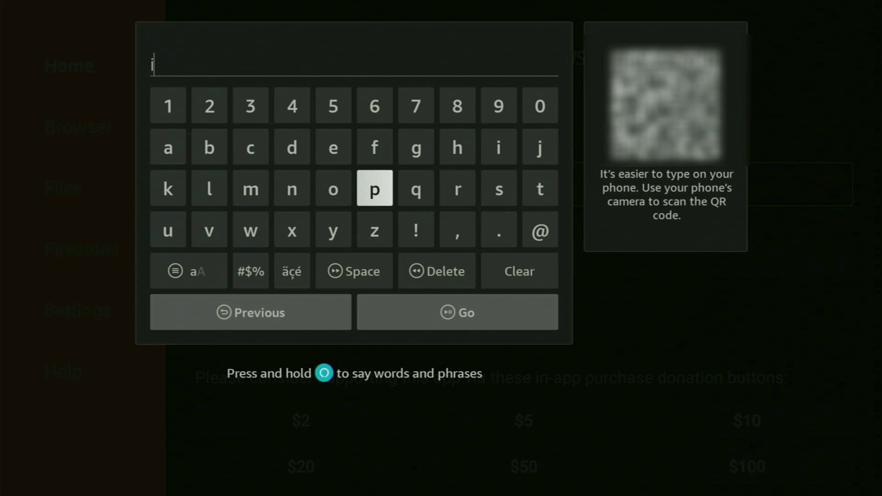
{"action": "key", "text": "Return"}
{"action": "key", "text": "Right"}
{"action": "key", "text": "Right"}
{"action": "key", "text": "Right"}
{"action": "key", "text": "Right"}
{"action": "key", "text": "Return"}
{"action": "key", "text": "Down"}
{"action": "key", "text": "Right"}
{"action": "key", "text": "Right"}
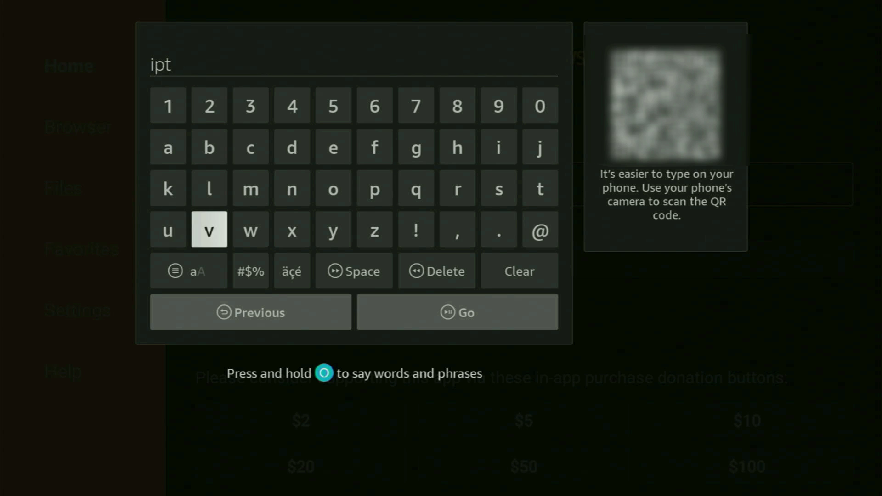
{"action": "key", "text": "Return"}
{"action": "key", "text": "Right"}
{"action": "key", "text": "Right"}
{"action": "key", "text": "Right"}
{"action": "key", "text": "Right"}
{"action": "key", "text": "Right"}
{"action": "key", "text": "Right"}
{"action": "key", "text": "Right"}
{"action": "key", "text": "Up"}
{"action": "key", "text": "Return"}
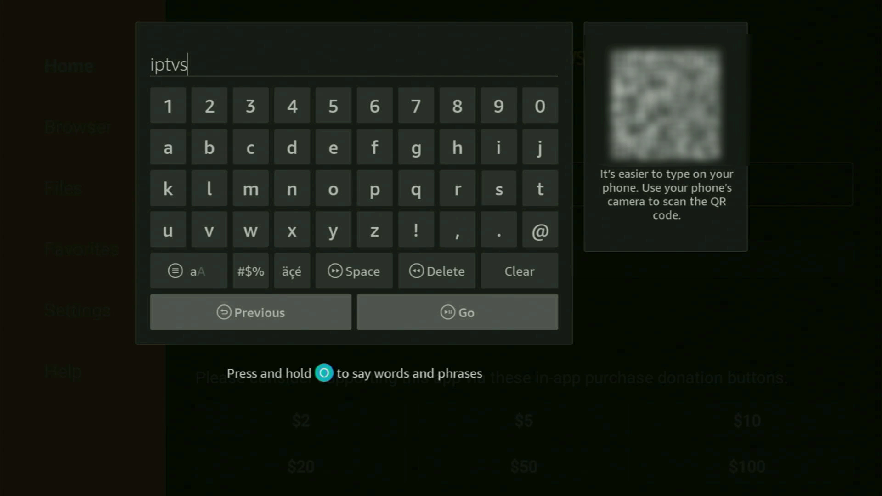
{"action": "key", "text": "Left"}
{"action": "key", "text": "Left"}
{"action": "key", "text": "Left"}
{"action": "key", "text": "Left"}
{"action": "key", "text": "Left"}
{"action": "key", "text": "Left"}
{"action": "key", "text": "Return"}
{"action": "key", "text": "Up"}
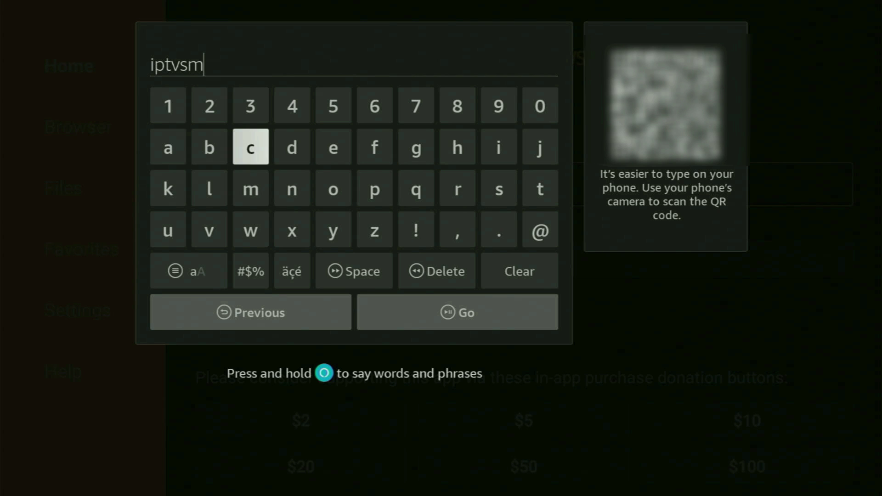
{"action": "key", "text": "Left"}
{"action": "key", "text": "Left"}
{"action": "key", "text": "Return"}
{"action": "key", "text": "Down"}
{"action": "key", "text": "Right"}
{"action": "key", "text": "Right"}
{"action": "key", "text": "Right"}
{"action": "key", "text": "Right"}
{"action": "key", "text": "Right"}
{"action": "key", "text": "Right"}
{"action": "key", "text": "Right"}
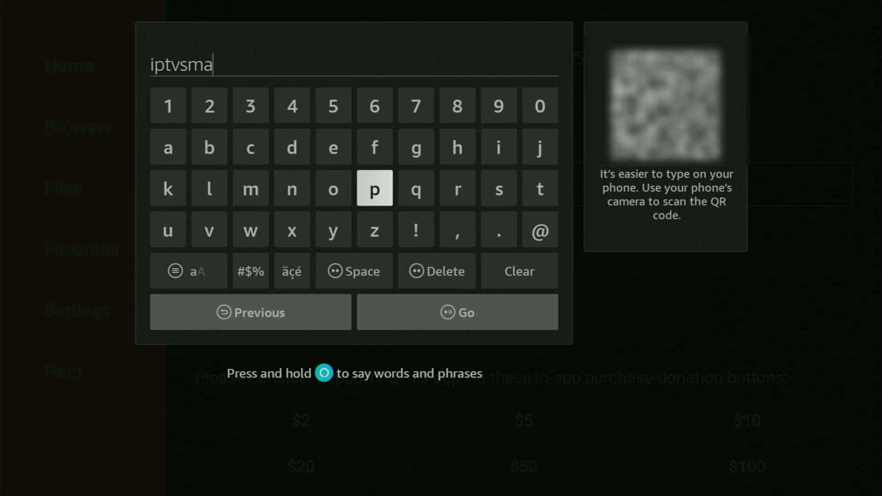
{"action": "key", "text": "Return"}
{"action": "key", "text": "Right"}
{"action": "key", "text": "Right"}
{"action": "key", "text": "Return"}
{"action": "key", "text": "Up"}
{"action": "key", "text": "Left"}
{"action": "key", "text": "Left"}
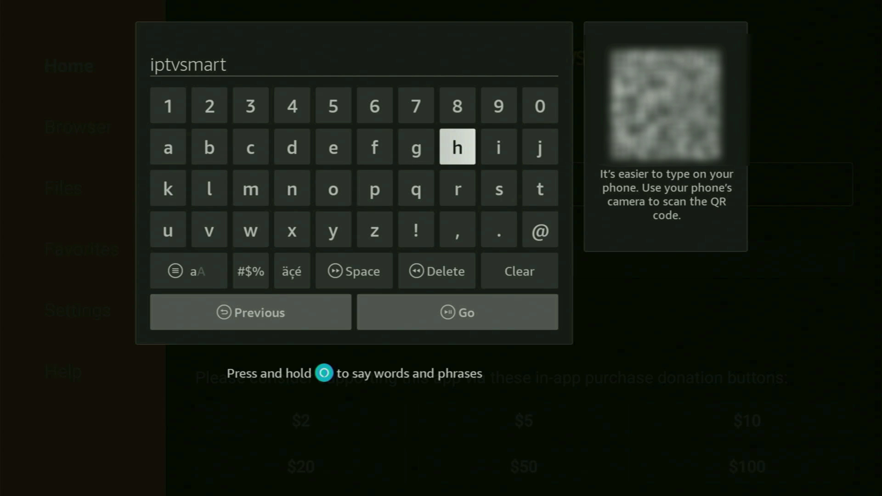
{"action": "key", "text": "Left"}
{"action": "key", "text": "Left"}
{"action": "key", "text": "Left"}
{"action": "key", "text": "Return"}
{"action": "key", "text": "Down"}
{"action": "key", "text": "Right"}
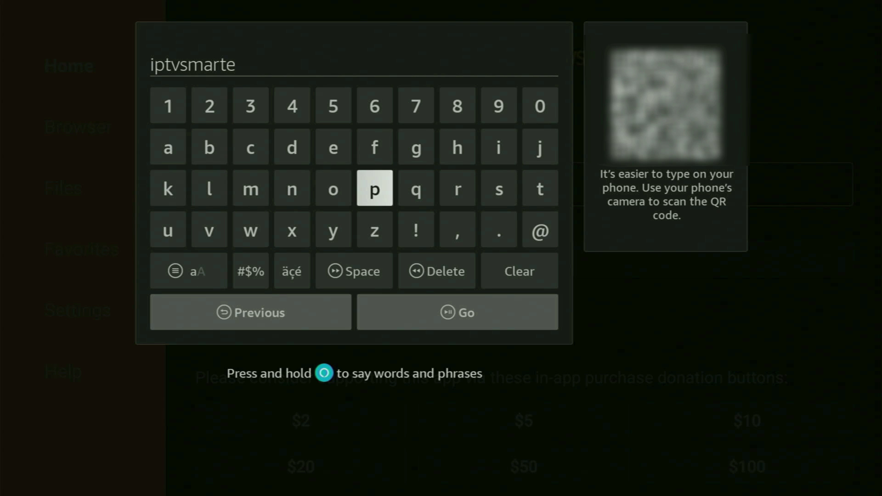
{"action": "key", "text": "Right"}
{"action": "key", "text": "Right"}
{"action": "key", "text": "Return"}
{"action": "key", "text": "Right"}
{"action": "key", "text": "Return"}
{"action": "key", "text": "Down"}
{"action": "key", "text": "Return"}
{"action": "key", "text": "Up"}
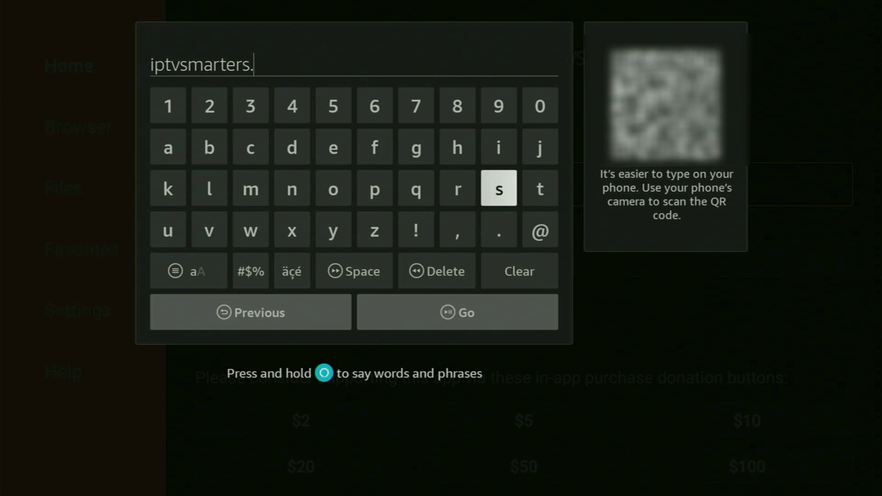
{"action": "key", "text": "Up"}
{"action": "key", "text": "Left"}
{"action": "key", "text": "Left"}
{"action": "key", "text": "Left"}
{"action": "key", "text": "Left"}
{"action": "key", "text": "Left"}
{"action": "key", "text": "Left"}
{"action": "key", "text": "Return"}
{"action": "key", "text": "Down"}
{"action": "key", "text": "Right"}
{"action": "key", "text": "Right"}
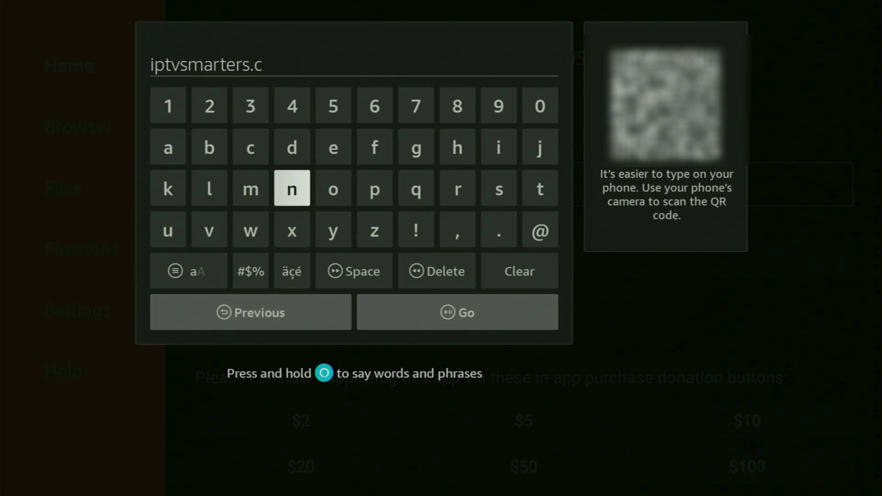
{"action": "key", "text": "Return"}
{"action": "key", "text": "Left"}
{"action": "key", "text": "Left"}
{"action": "key", "text": "Return"}
{"action": "key", "text": "Down"}
{"action": "key", "text": "Down"}
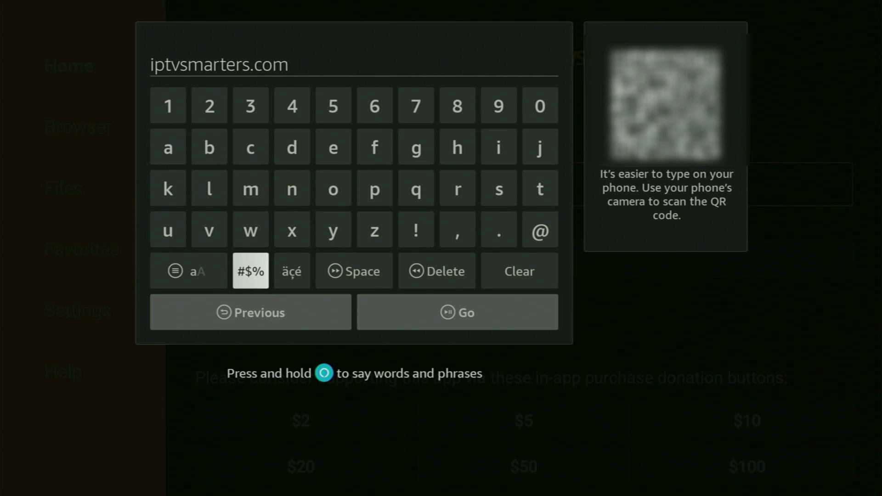
{"action": "key", "text": "Down"}
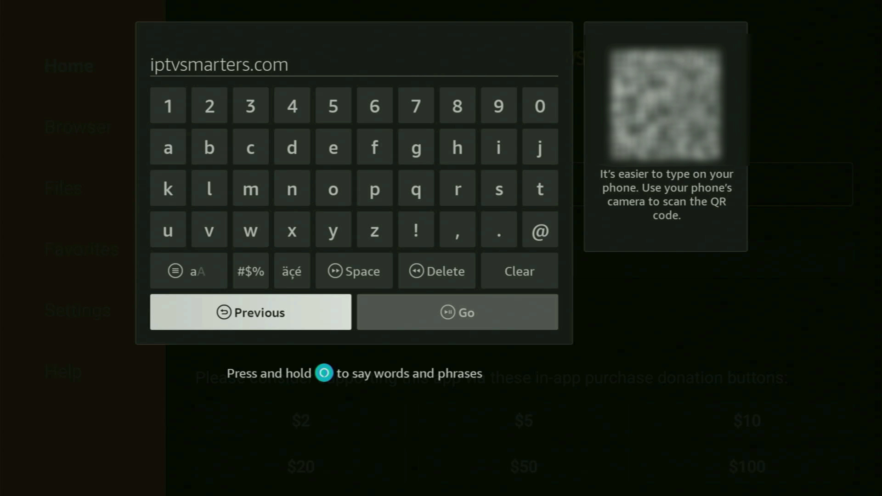
{"action": "key", "text": "Right"}
{"action": "key", "text": "Return"}
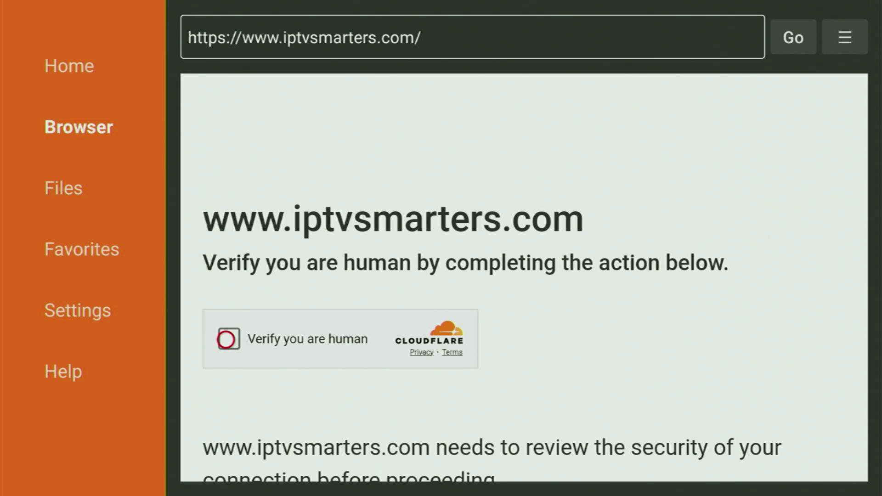
Pass Cloudflare's human check, view the site full screen, and scroll down to the Android App download
{"action": "left_click", "coordinate": [228, 339]}
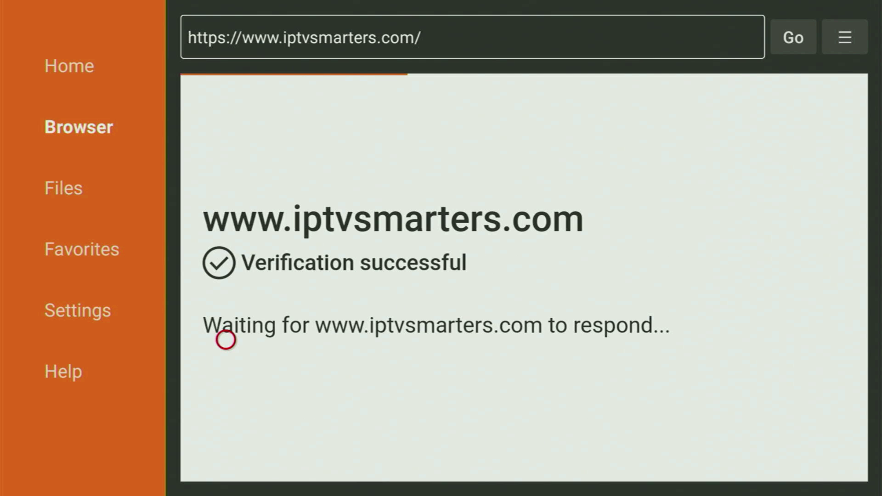
{"action": "key", "text": "Menu"}
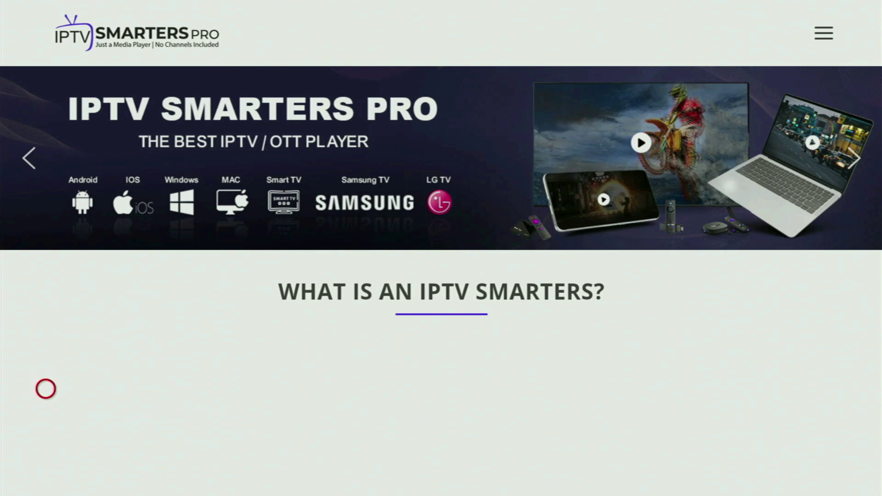
{"action": "scroll", "coordinate": [46, 388], "scroll_direction": "down", "scroll_amount": 15}
{"action": "scroll", "coordinate": [46, 478], "scroll_direction": "down", "scroll_amount": 20}
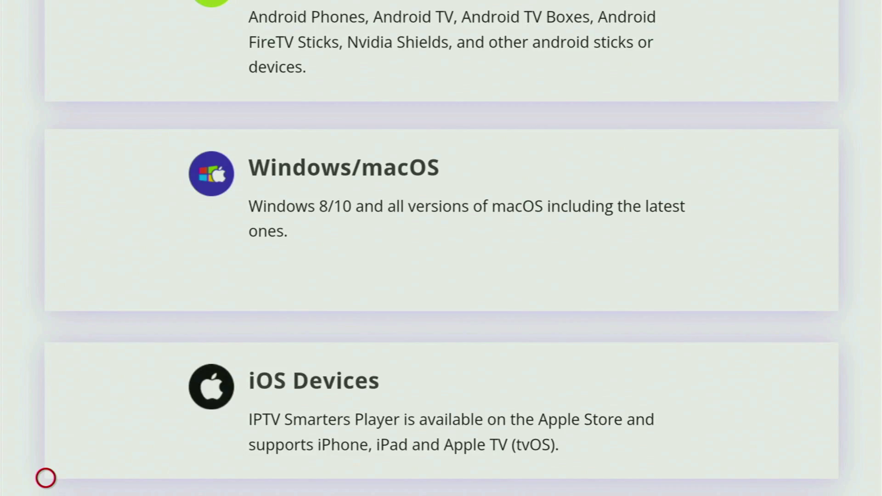
{"action": "scroll", "coordinate": [46, 478], "scroll_direction": "down", "scroll_amount": 7}
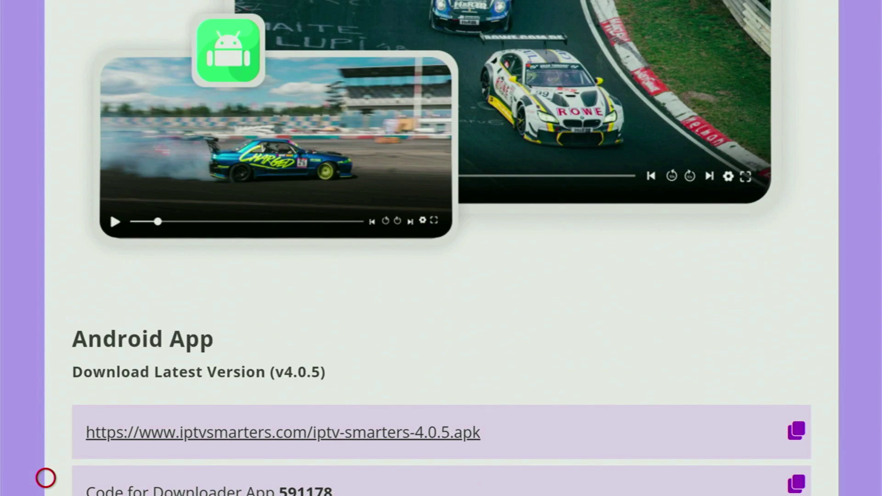
{"action": "scroll", "coordinate": [45, 478], "scroll_direction": "down", "scroll_amount": 3}
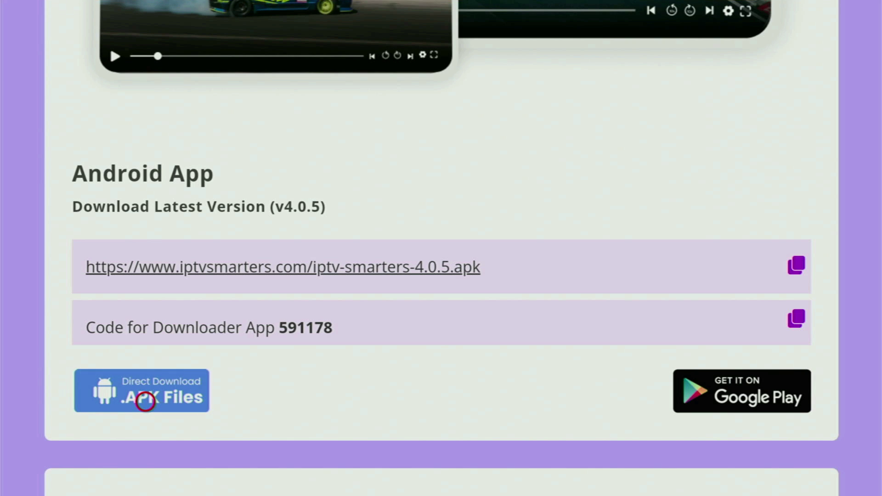
Download the Android APK, delete iptv-smarters-4.0.5.apk, and return to the Fire TV Home screen
{"action": "left_click", "coordinate": [146, 402]}
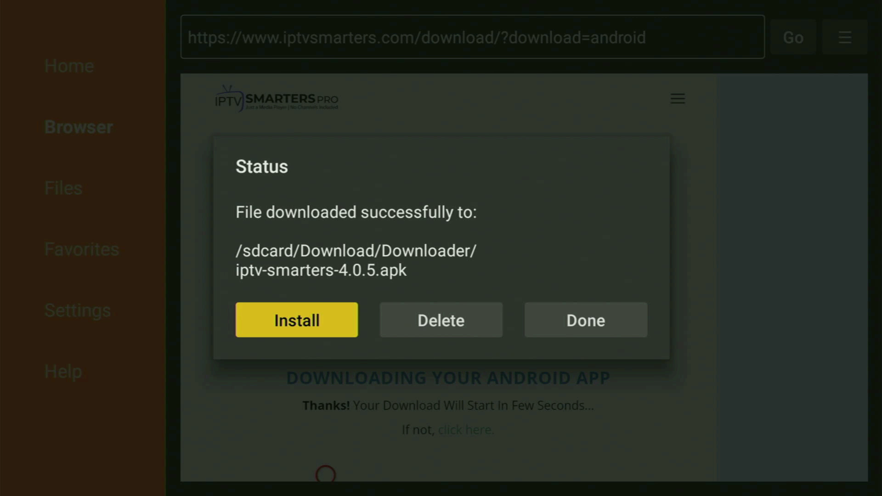
{"action": "key", "text": "Right"}
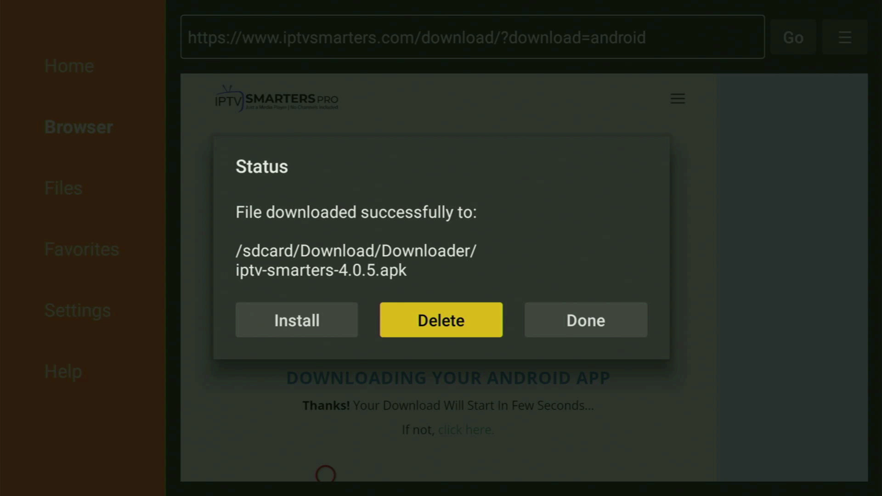
{"action": "key", "text": "Return"}
{"action": "key", "text": "Left"}
{"action": "key", "text": "Return"}
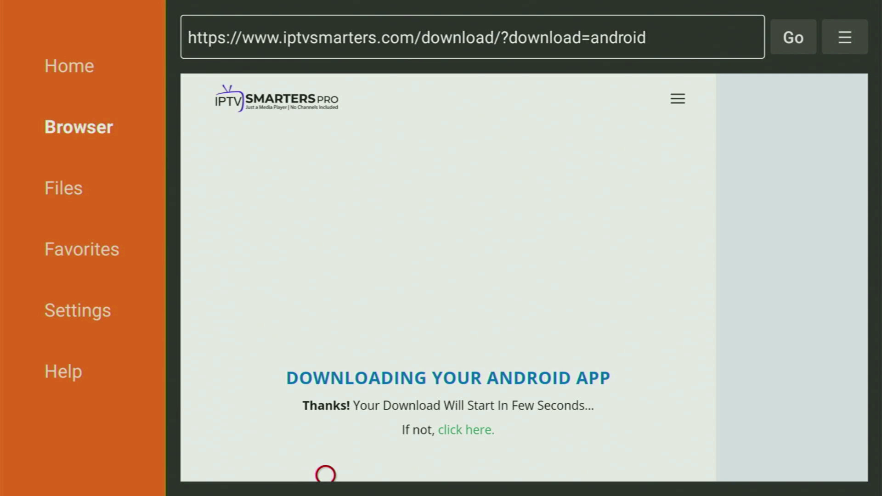
{"action": "key", "text": "Home"}
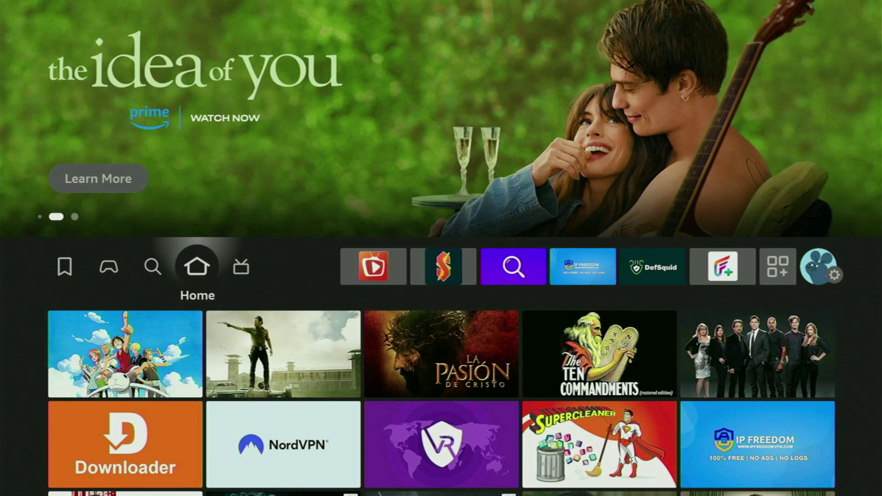
Use IPTV Smarters' Menu option Move to front to place it first in Your Apps & Channels
{"action": "key", "text": "Right"}
{"action": "key", "text": "Right"}
{"action": "key", "text": "Right"}
{"action": "key", "text": "Right"}
{"action": "key", "text": "Right"}
{"action": "key", "text": "Right"}
{"action": "key", "text": "Right"}
{"action": "key", "text": "Right"}
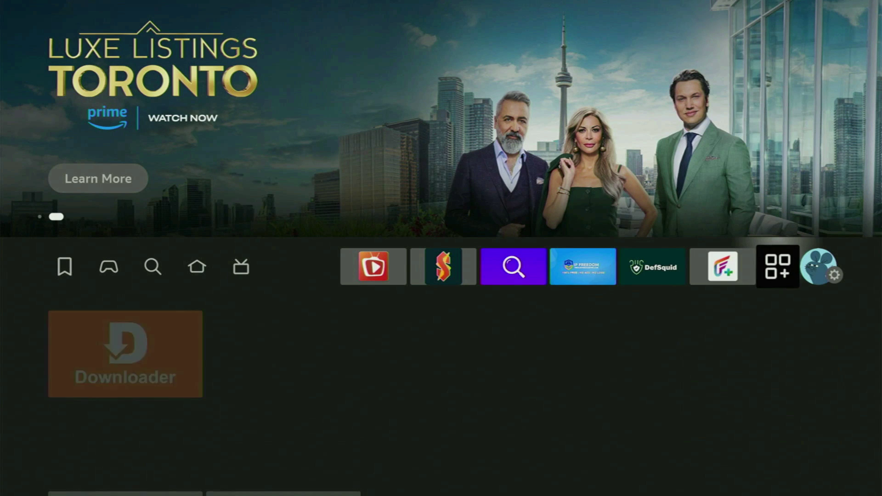
{"action": "key", "text": "Return"}
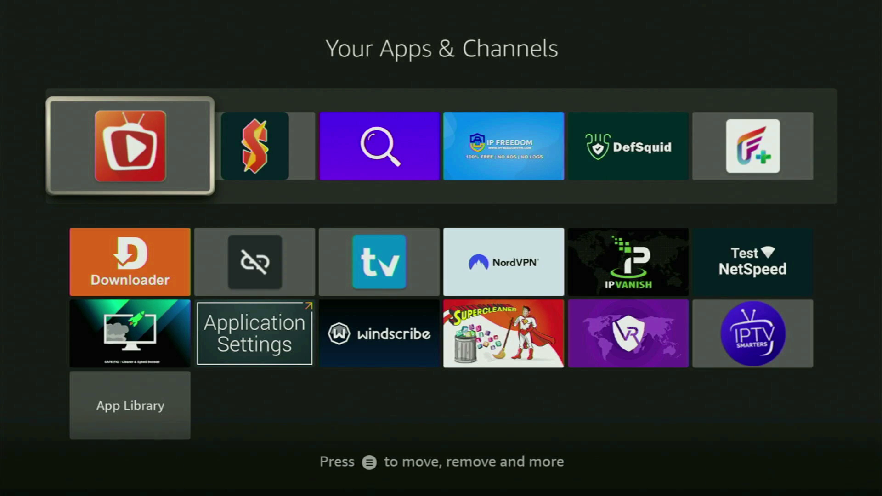
{"action": "key", "text": "Down"}
{"action": "key", "text": "Down"}
{"action": "key", "text": "Right"}
{"action": "key", "text": "Right"}
{"action": "key", "text": "Right"}
{"action": "key", "text": "Right"}
{"action": "key", "text": "Right"}
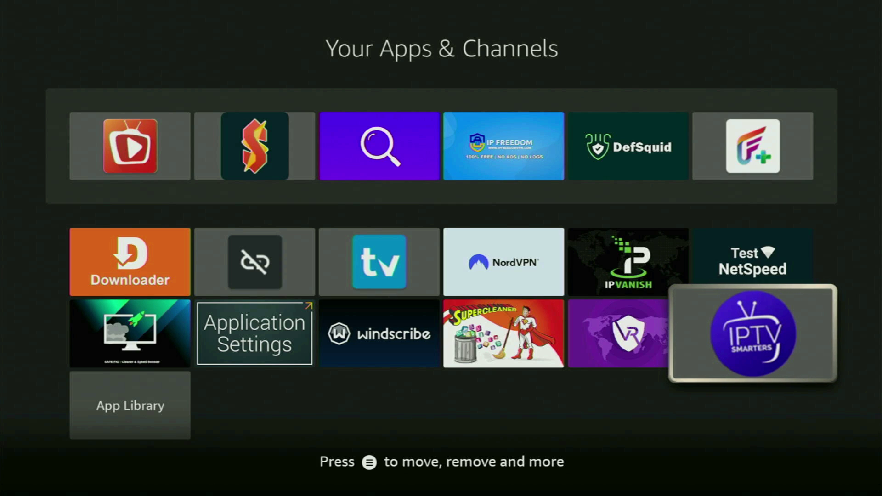
{"action": "key", "text": "Menu"}
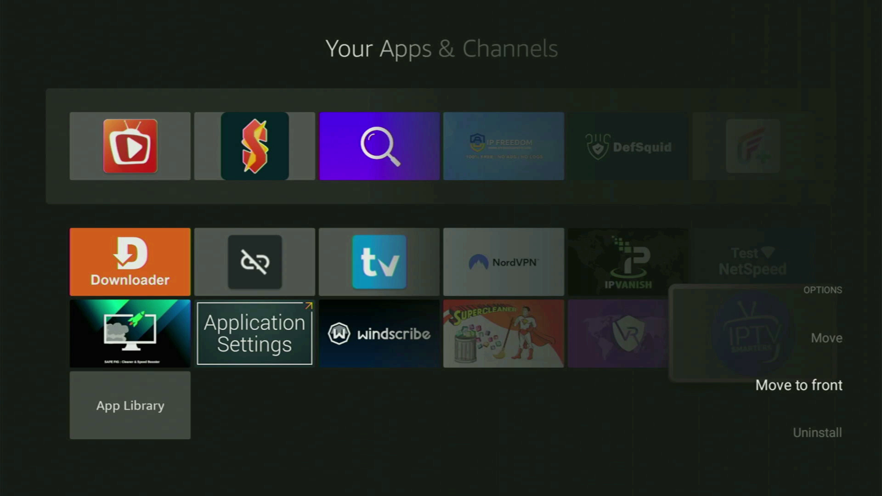
{"action": "key", "text": "Return"}
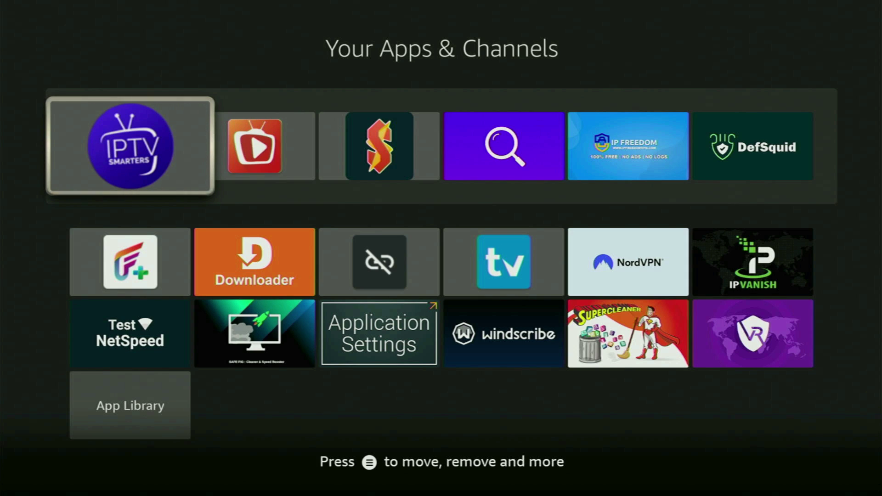
{"action": "key", "text": "Right"}
{"action": "key", "text": "Right"}
{"action": "key", "text": "Right"}
{"action": "key", "text": "Right"}
{"action": "key", "text": "Down"}
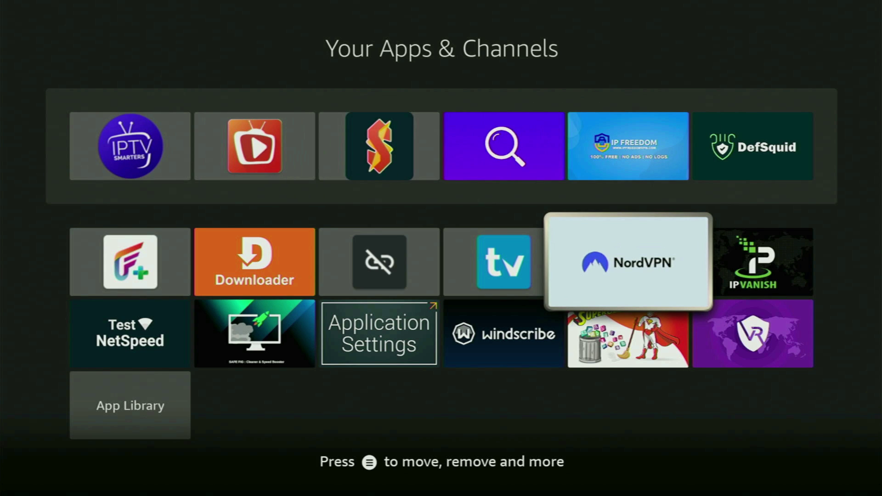